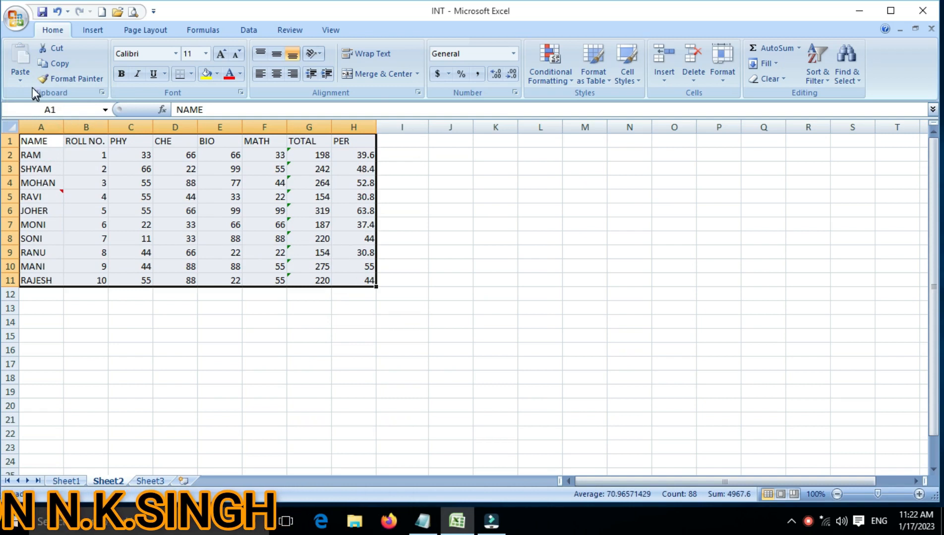
Copy the marks table A1:H11 and review the available Paste Special options without pasting
left_click(63, 65)
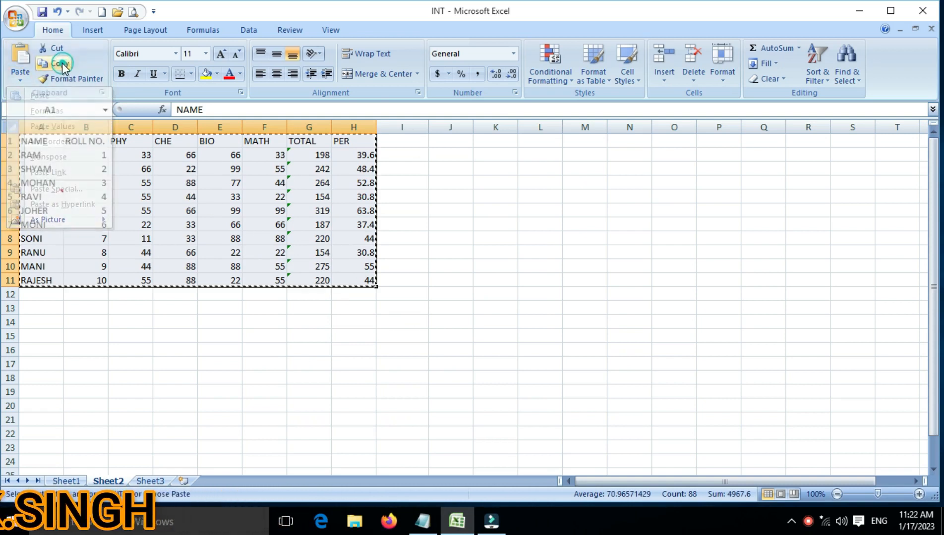
left_click(24, 81)
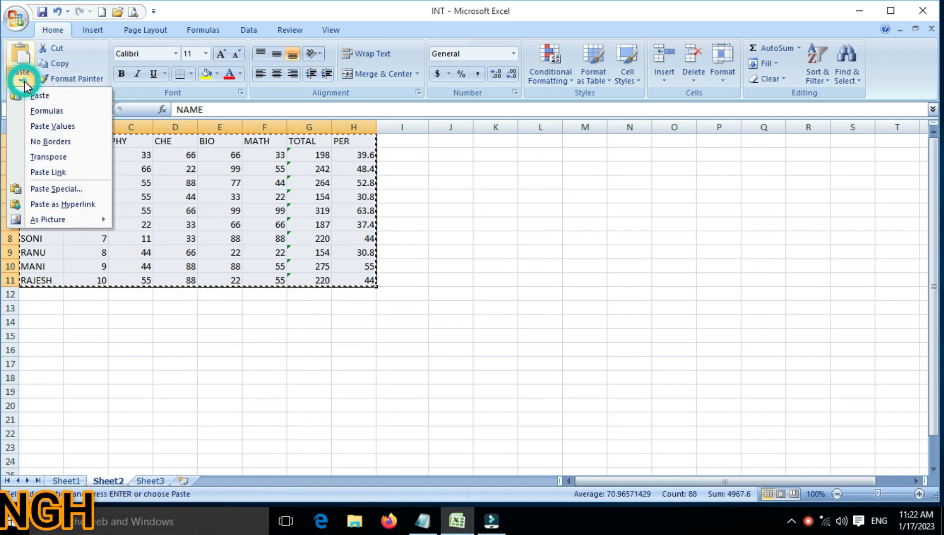
left_click(43, 187)
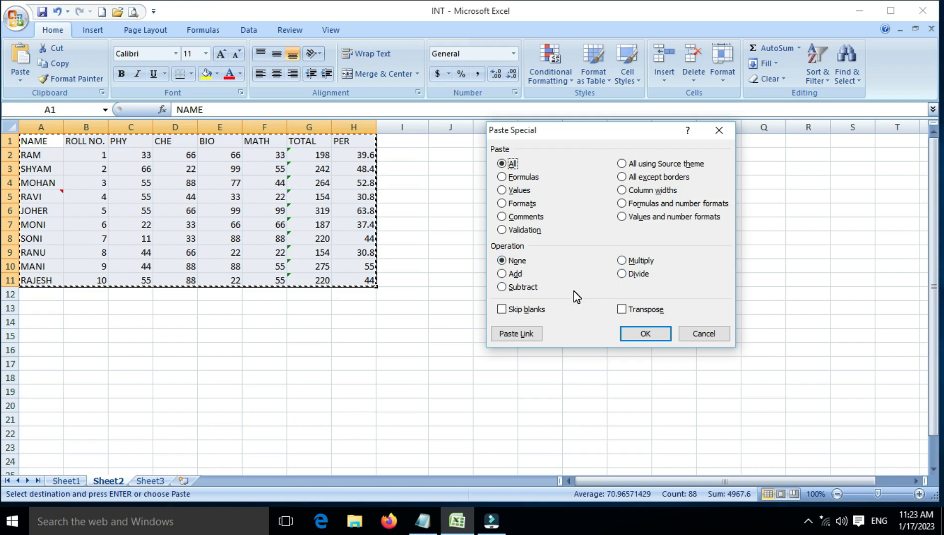
left_click(694, 334)
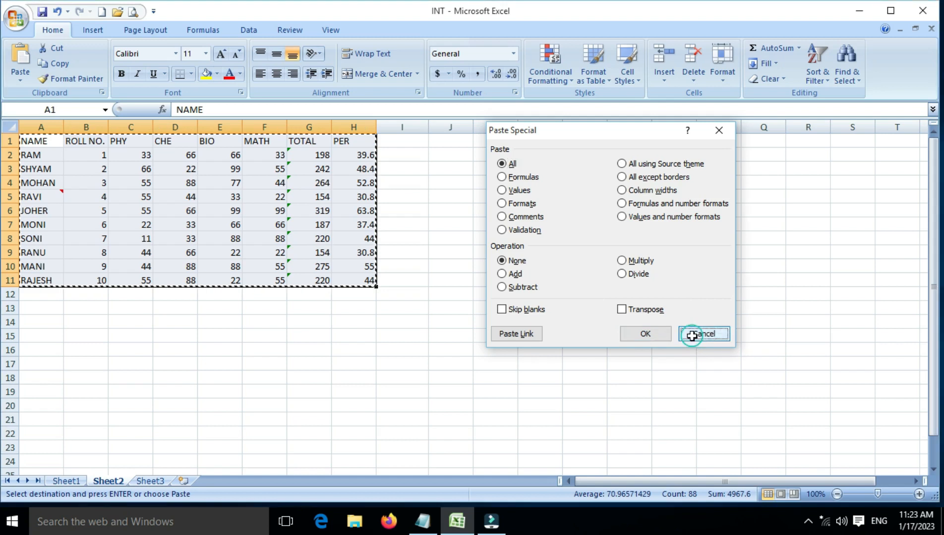
Fill cells I15:I24 with the number series 1 to 10
left_click(390, 339)
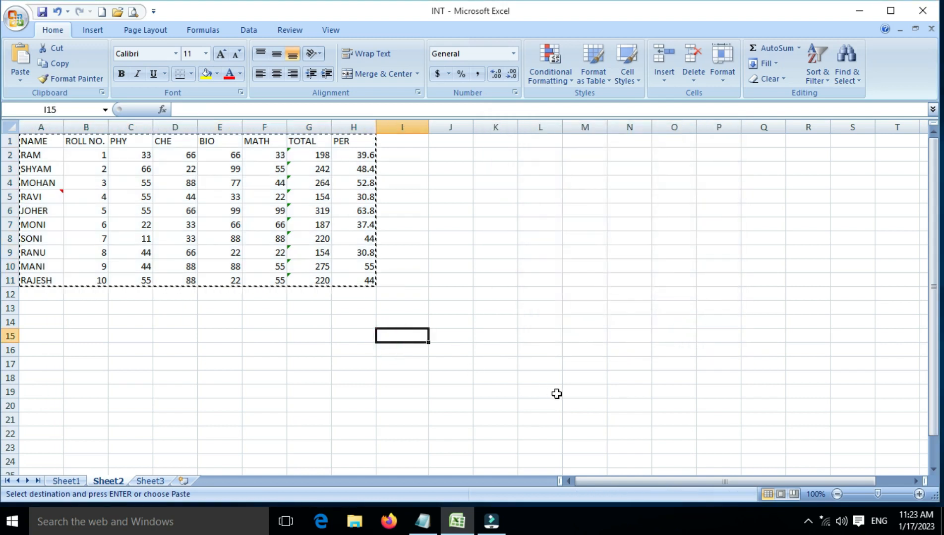
type("1")
key("Return")
type("2")
key("Return")
left_click_drag(382, 335, 430, 470)
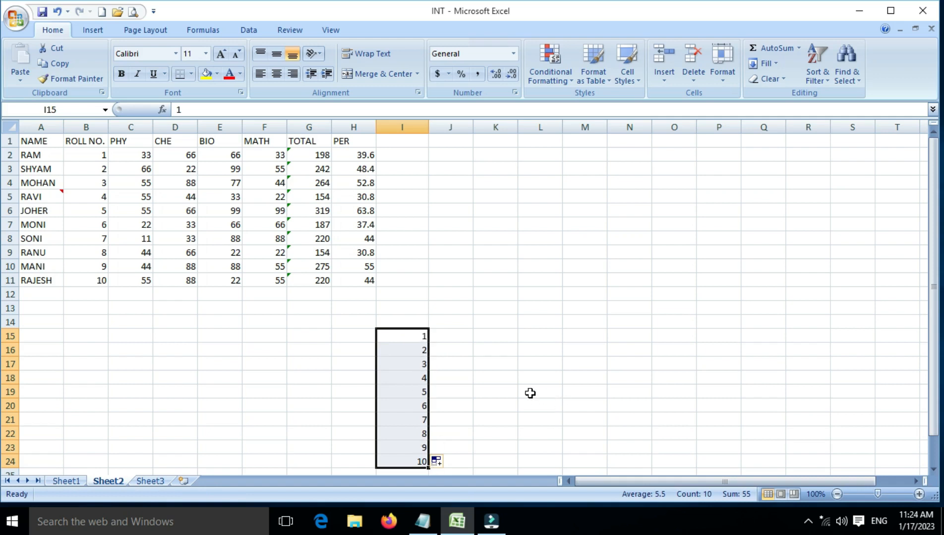
Enter the value 2 in cell F17
left_click(278, 369)
type("2")
key("Return")
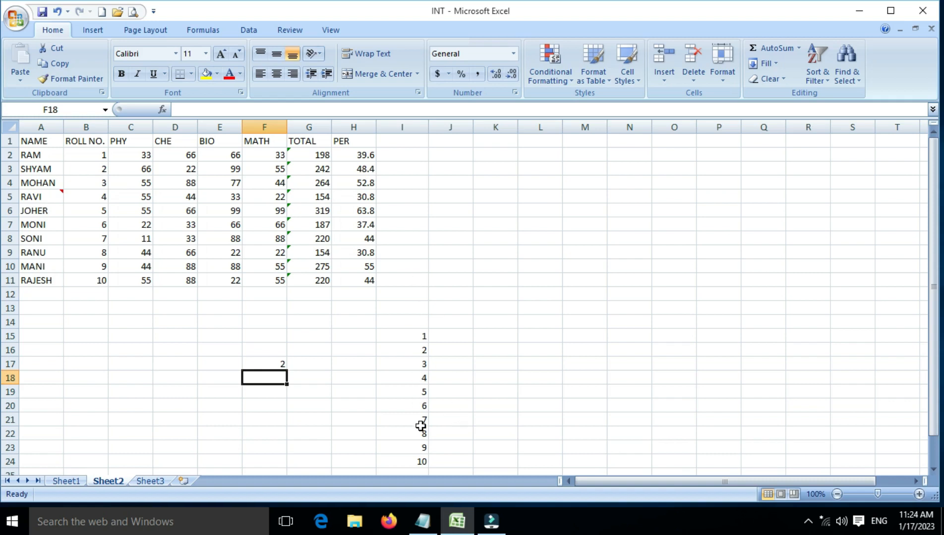
Copy F17 and add its value to every number in I15:I24 using Paste Special with the Add operation
left_click(264, 363)
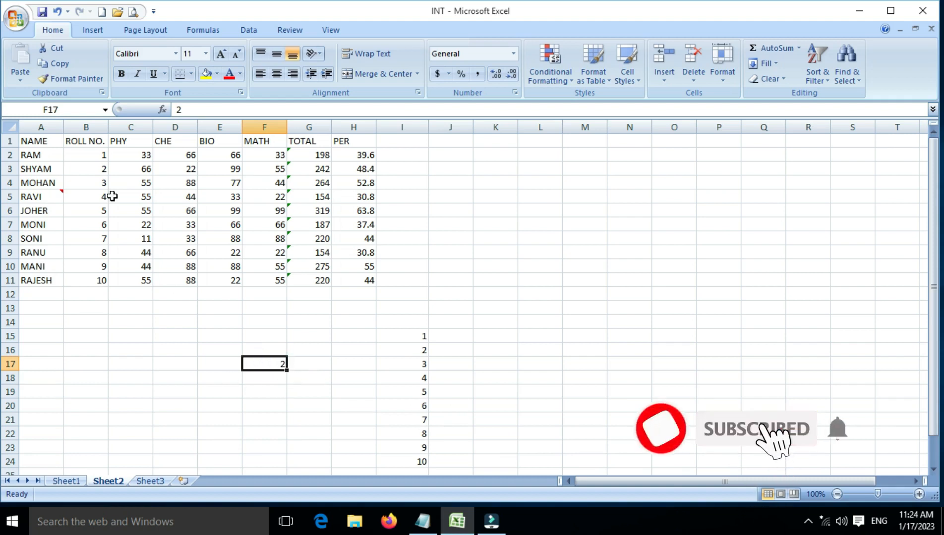
left_click(54, 64)
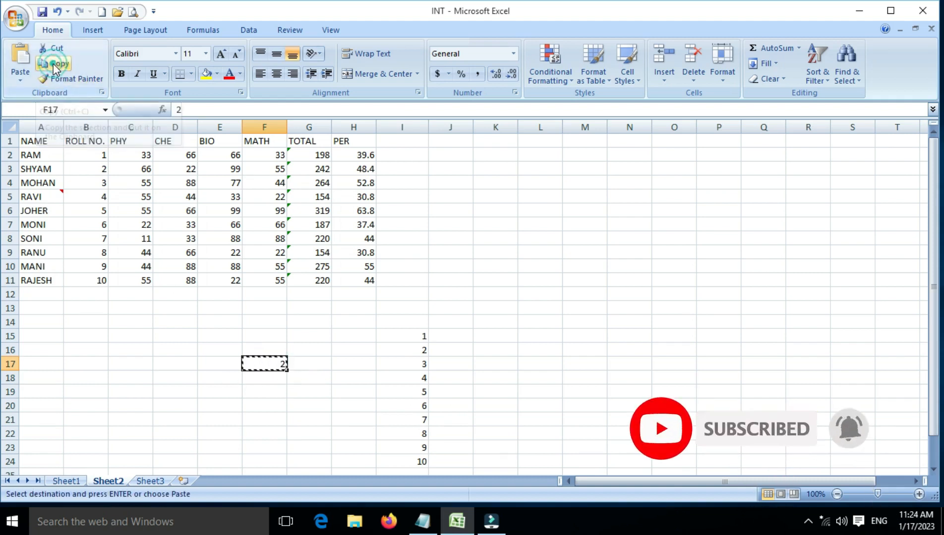
left_click_drag(419, 335, 422, 461)
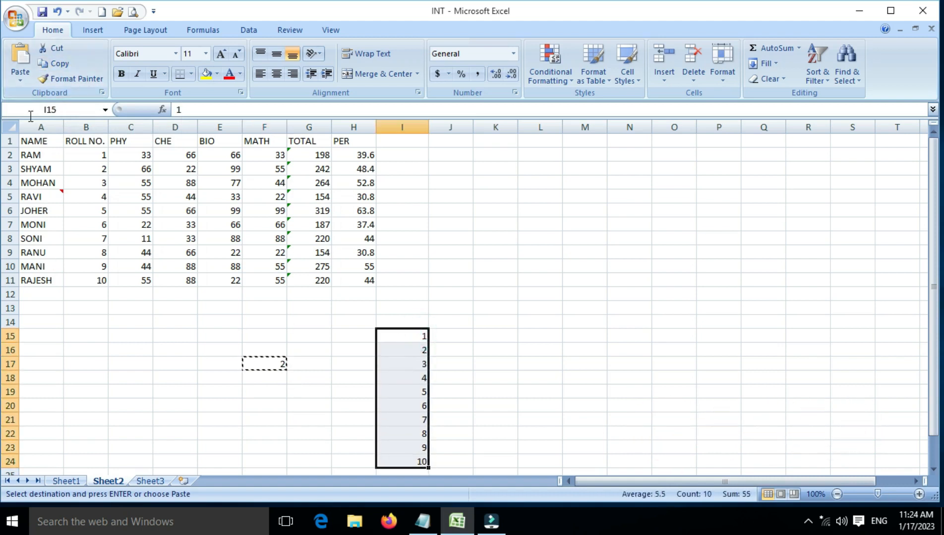
left_click(30, 80)
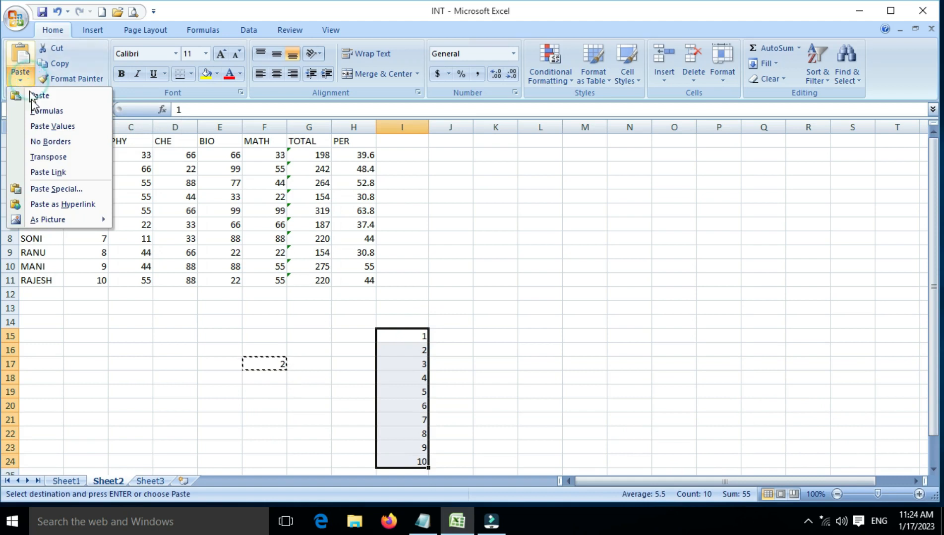
left_click(57, 189)
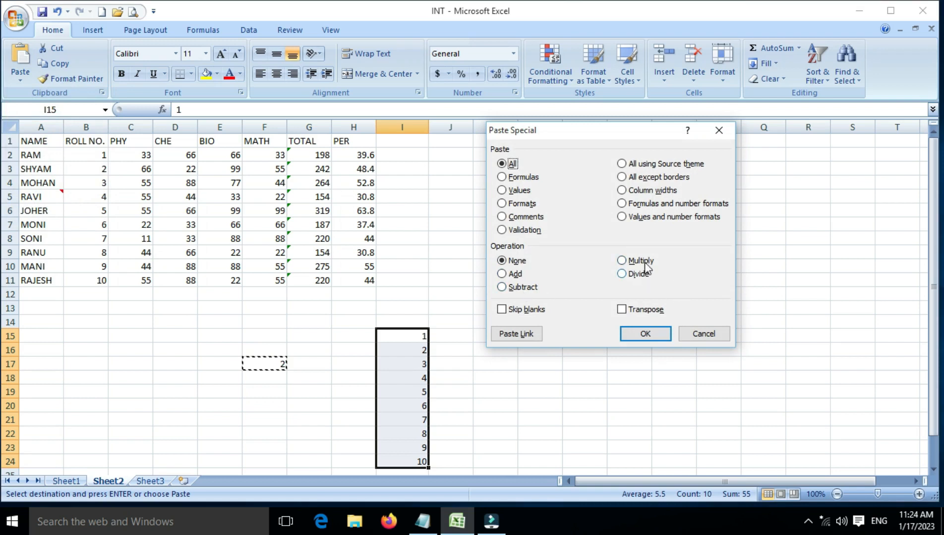
left_click(508, 274)
left_click(639, 334)
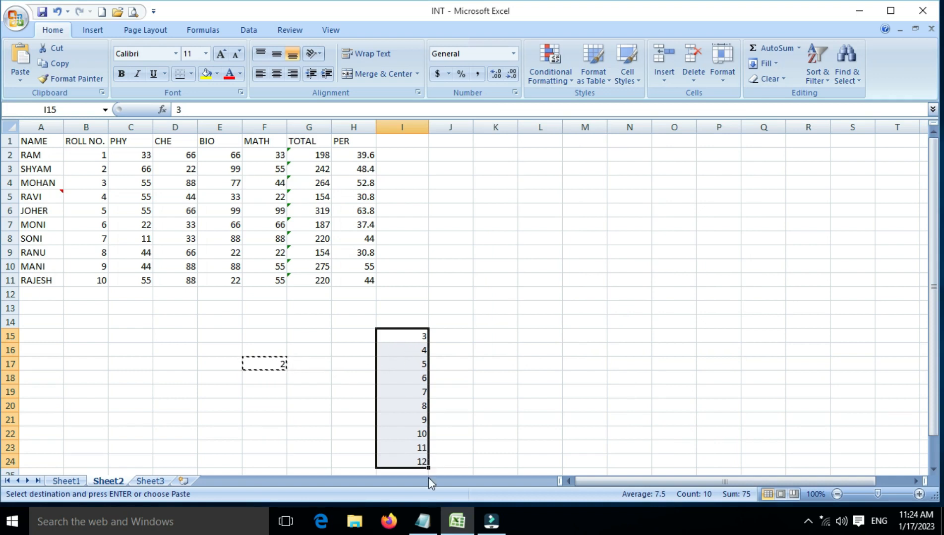
Fill cells J15:J24 with the number series 1 to 10
left_click(452, 337)
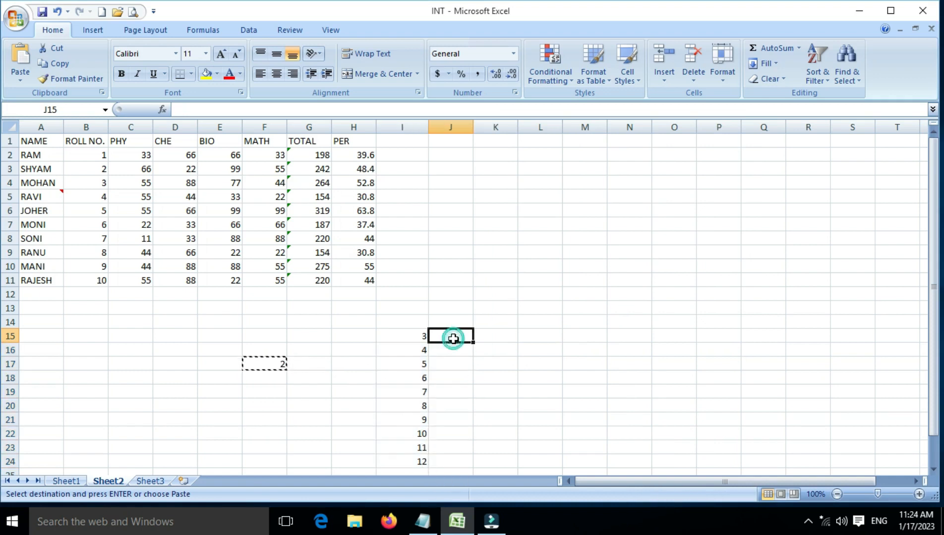
type("1")
key("Return")
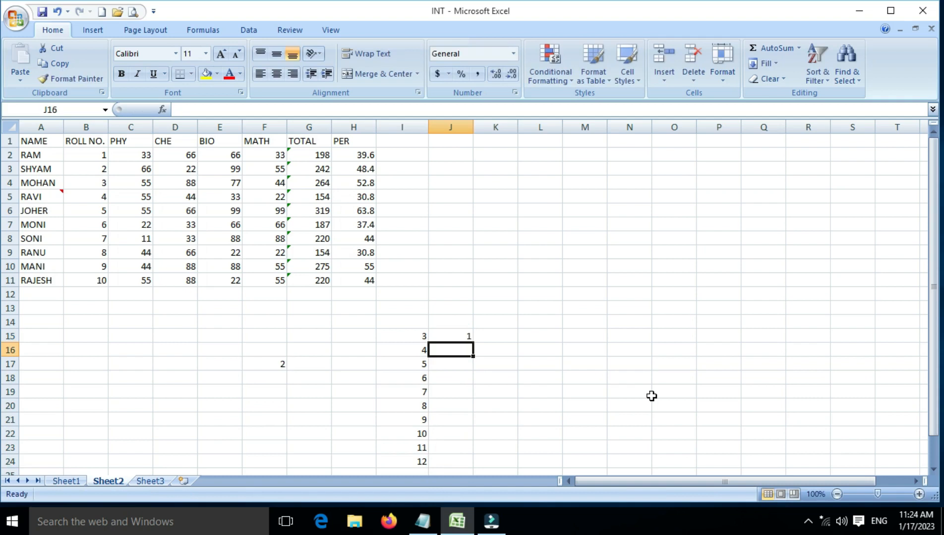
type("2")
key("Return")
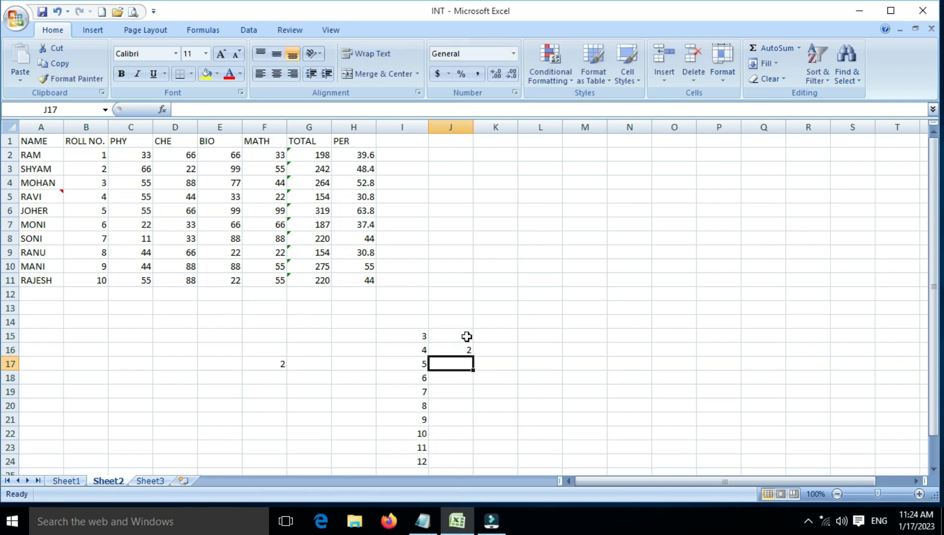
left_click_drag(444, 340, 475, 463)
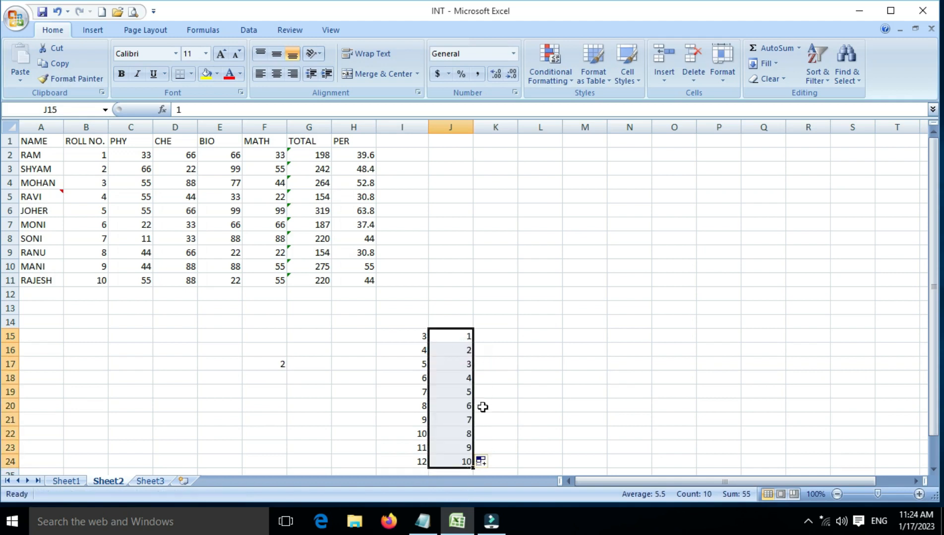
Copy F17 and subtract its value from every number in J15:J24 using Paste Special with the Subtract operation
left_click(298, 364)
left_click(284, 364)
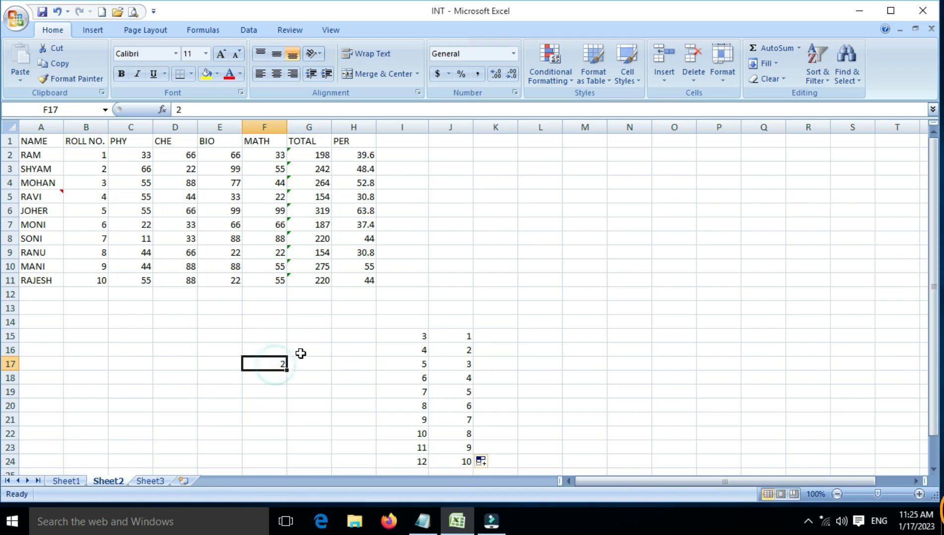
left_click(66, 63)
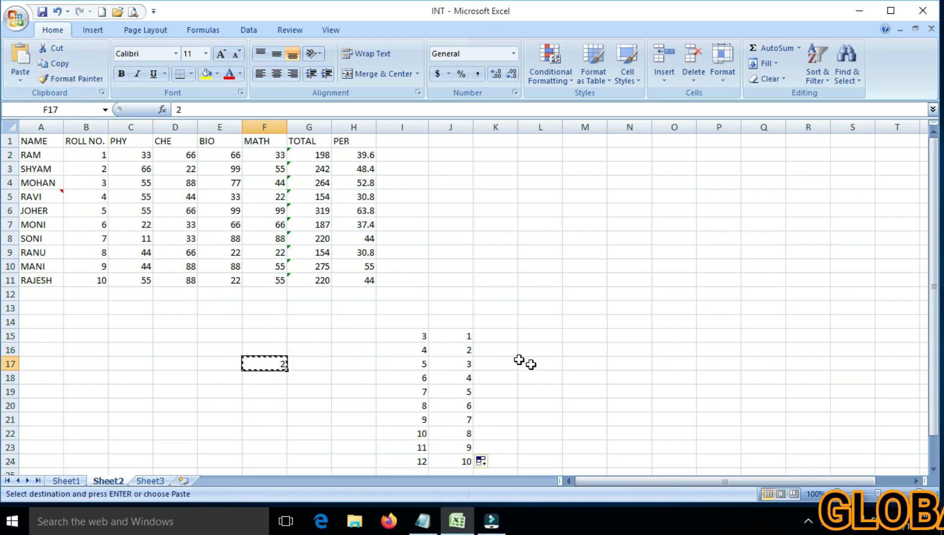
left_click_drag(460, 336, 466, 459)
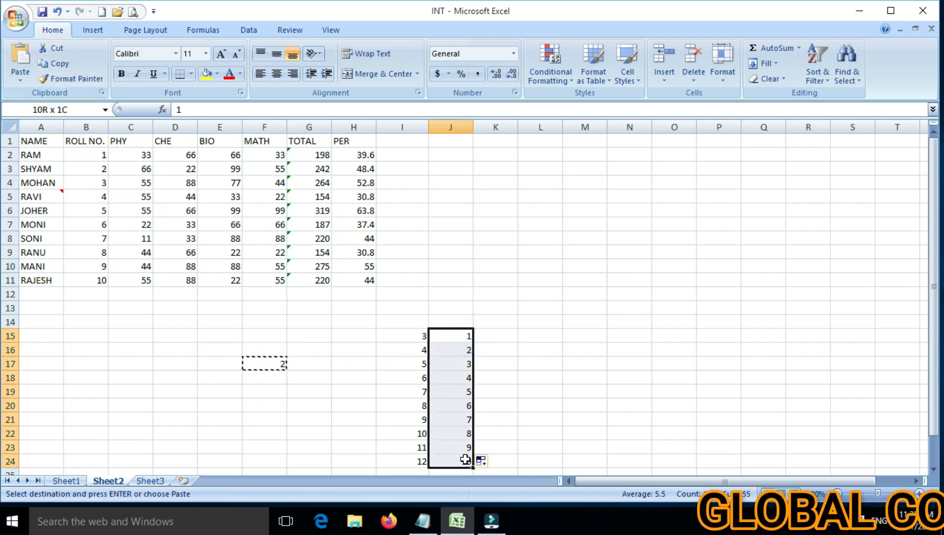
left_click(21, 83)
left_click(47, 189)
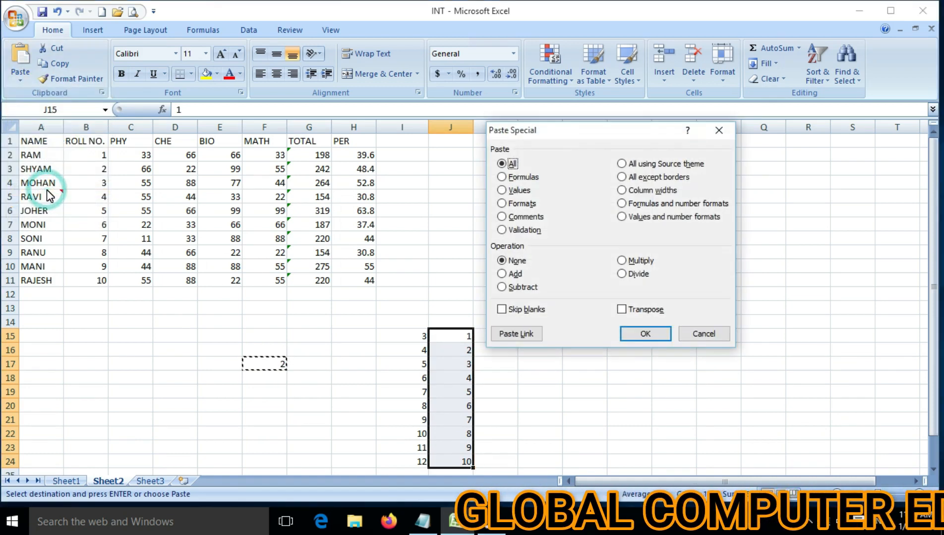
left_click(516, 291)
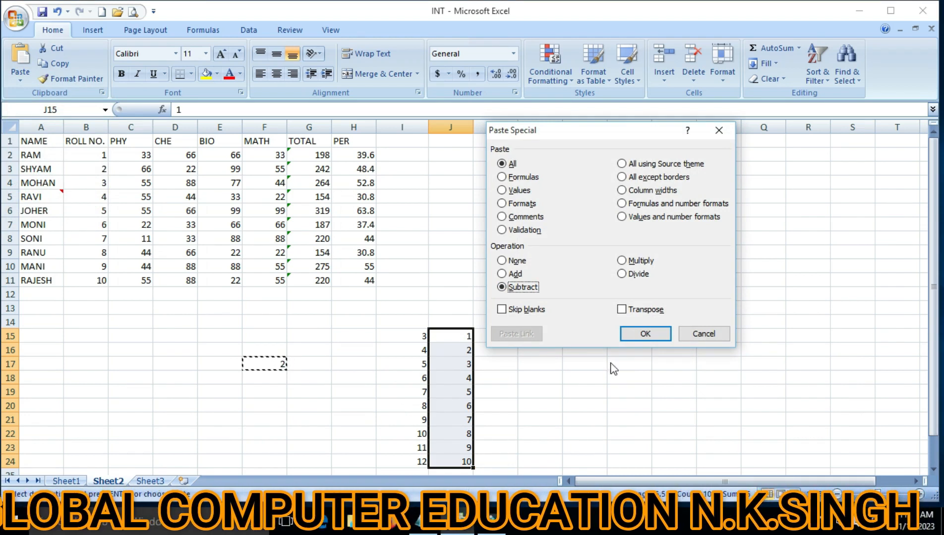
left_click(648, 333)
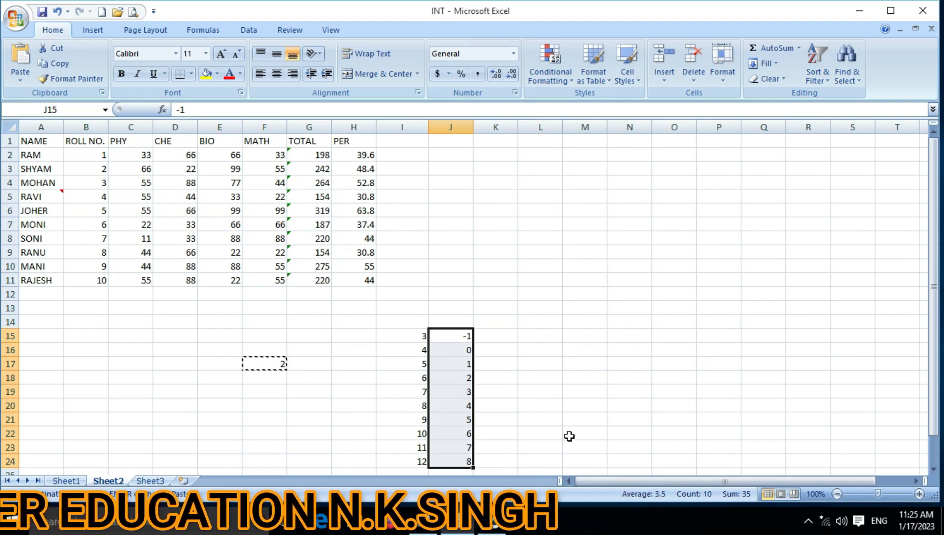
Fill cells K15:K24 with the number series 1 to 10
left_click(497, 342)
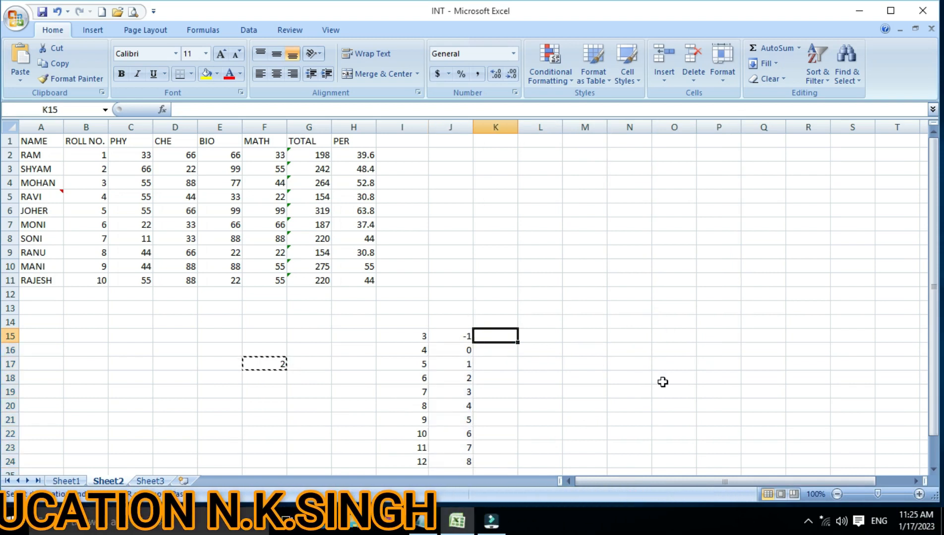
type("1")
key("Return")
type("2")
key("Return")
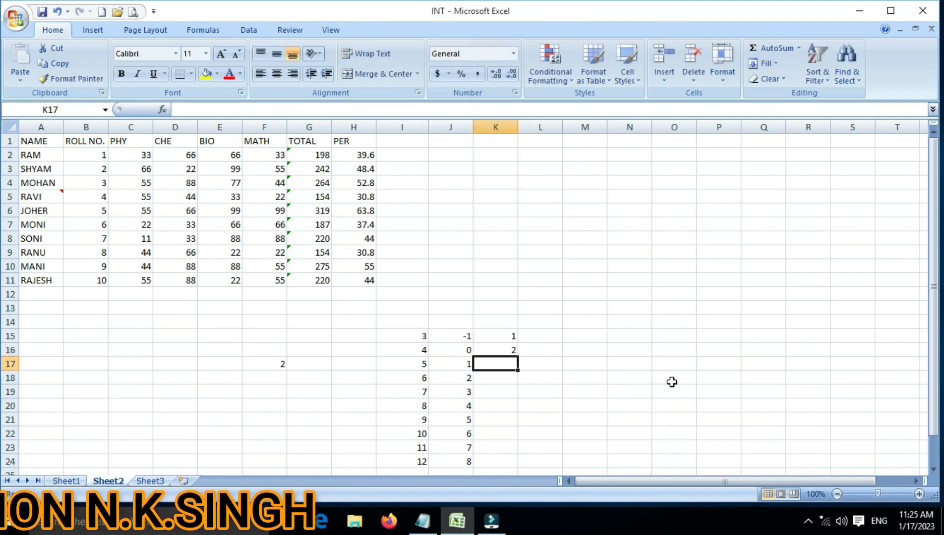
left_click(514, 336)
left_click_drag(515, 337, 520, 466)
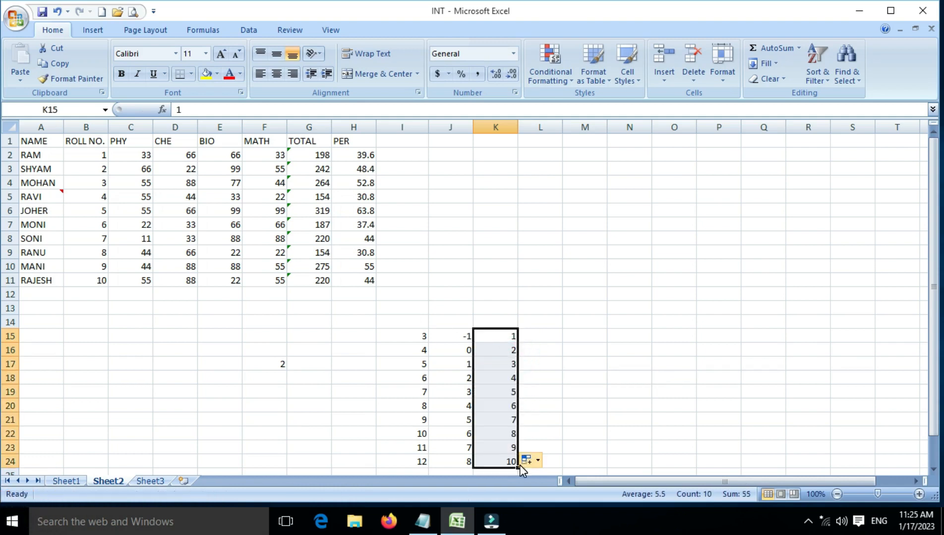
Copy F17 and multiply every number in K15:K24 by it using Paste Special with the Multiply operation
left_click(278, 365)
left_click(68, 72)
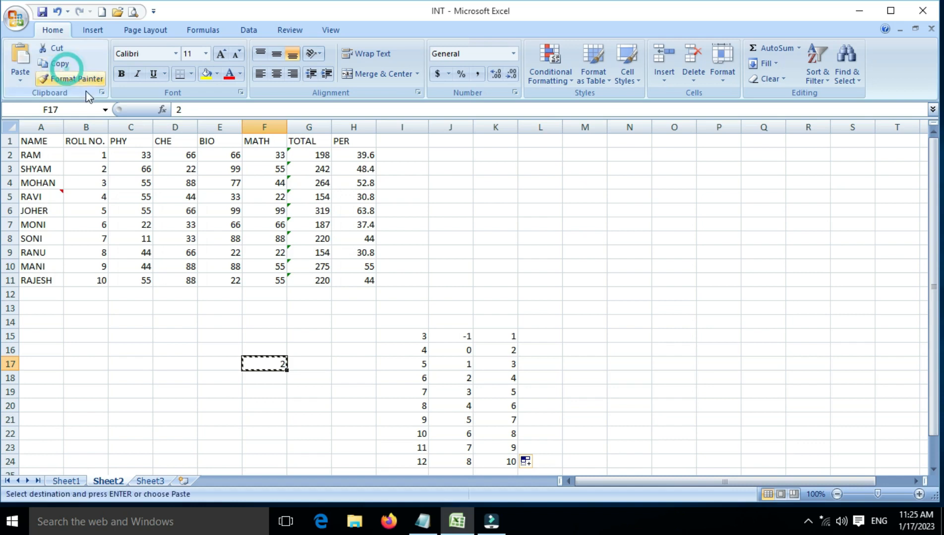
left_click_drag(505, 336, 512, 460)
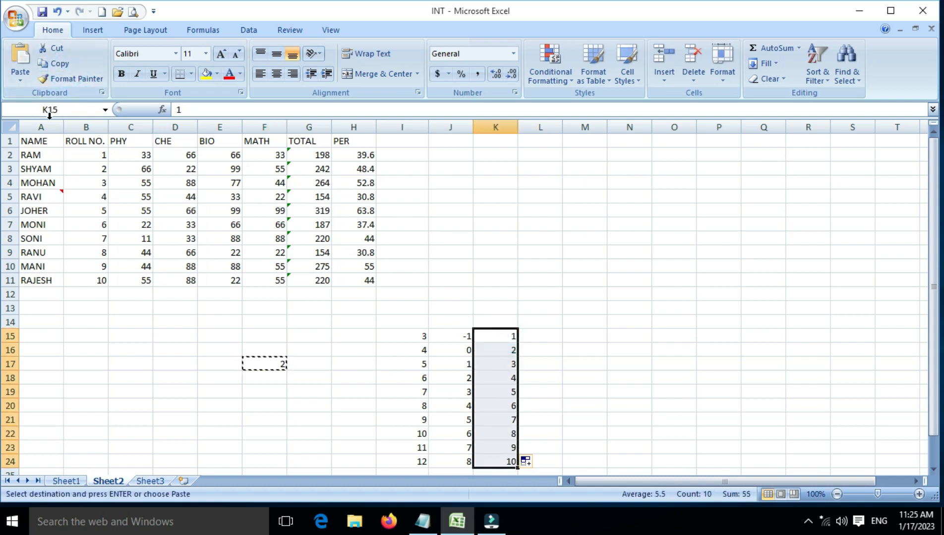
left_click(21, 76)
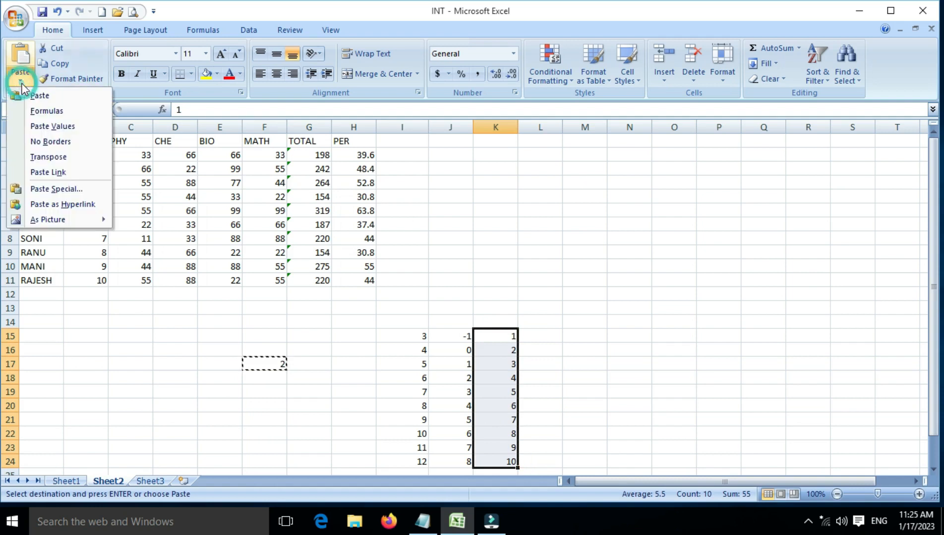
left_click(49, 190)
left_click(636, 261)
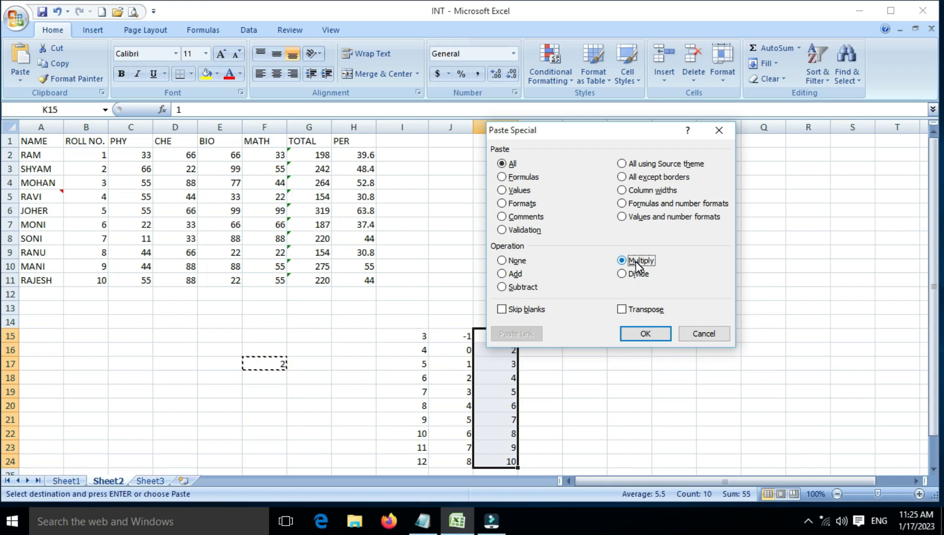
left_click(643, 333)
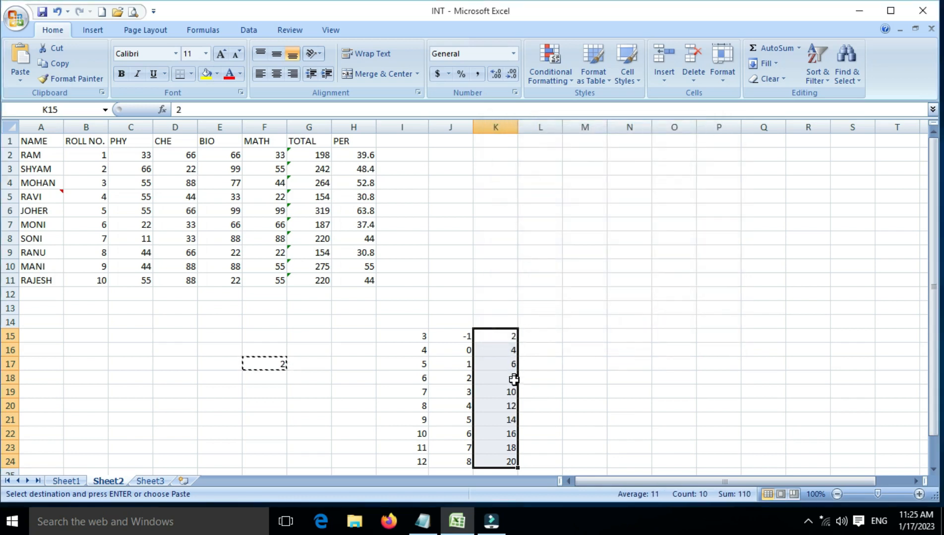
Fill cells L15:L24 with the number series 1 to 10
left_click(548, 336)
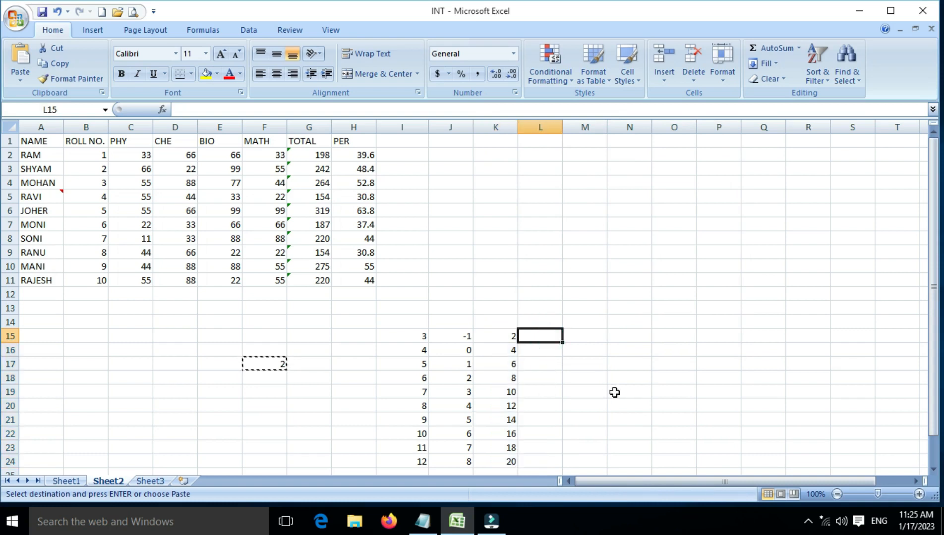
type("1")
key("Return")
type("2")
key("Return")
left_click(550, 336)
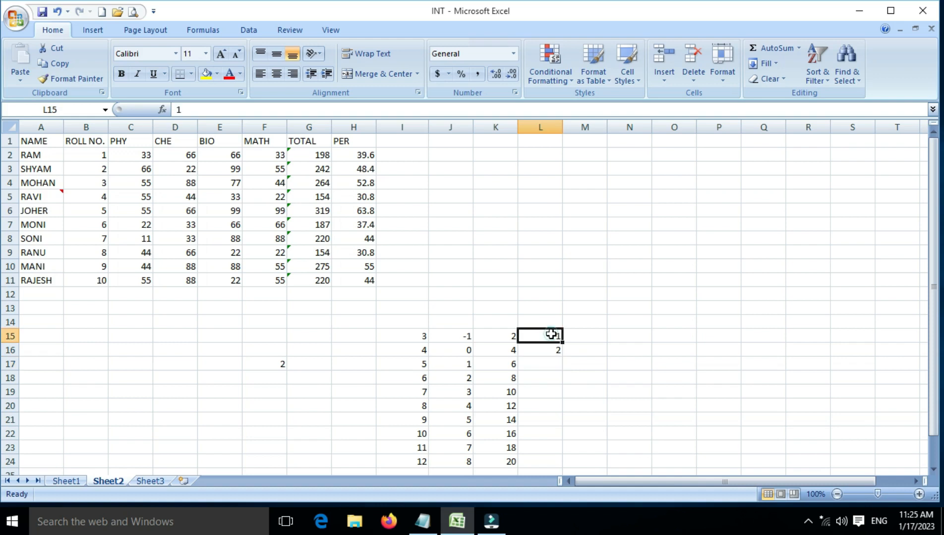
left_click_drag(551, 335, 545, 464)
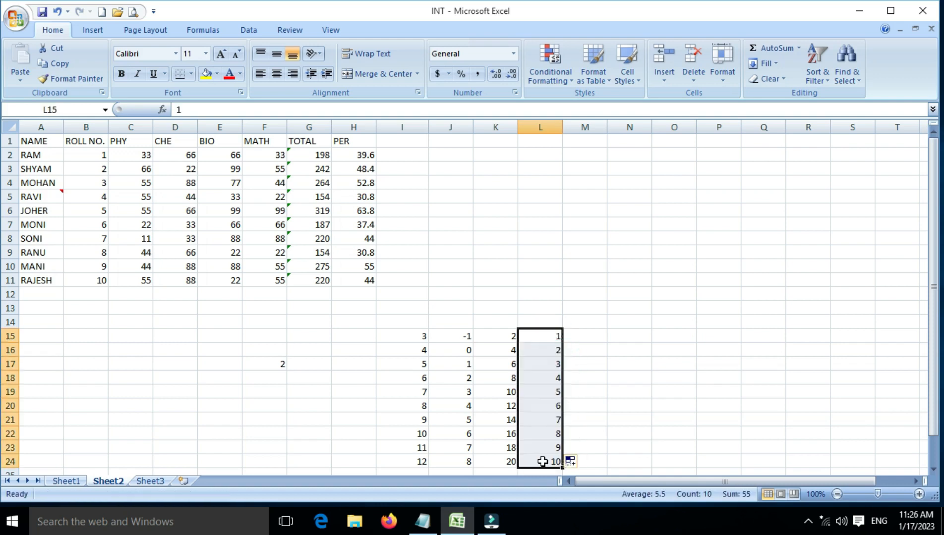
Copy F17 and divide every number in L15:L24 by it using Paste Special with the Divide operation
left_click(281, 366)
left_click(60, 63)
left_click_drag(543, 336, 552, 459)
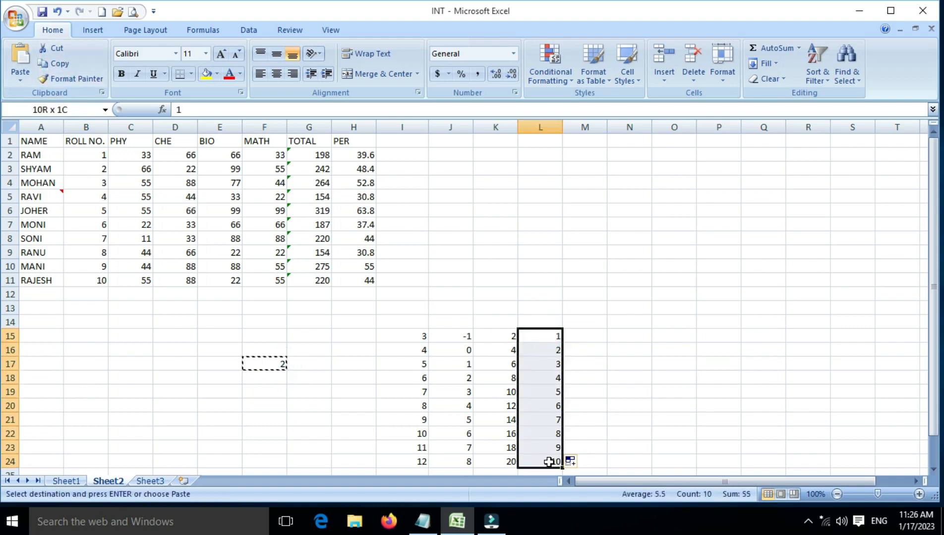
left_click(22, 79)
left_click(56, 189)
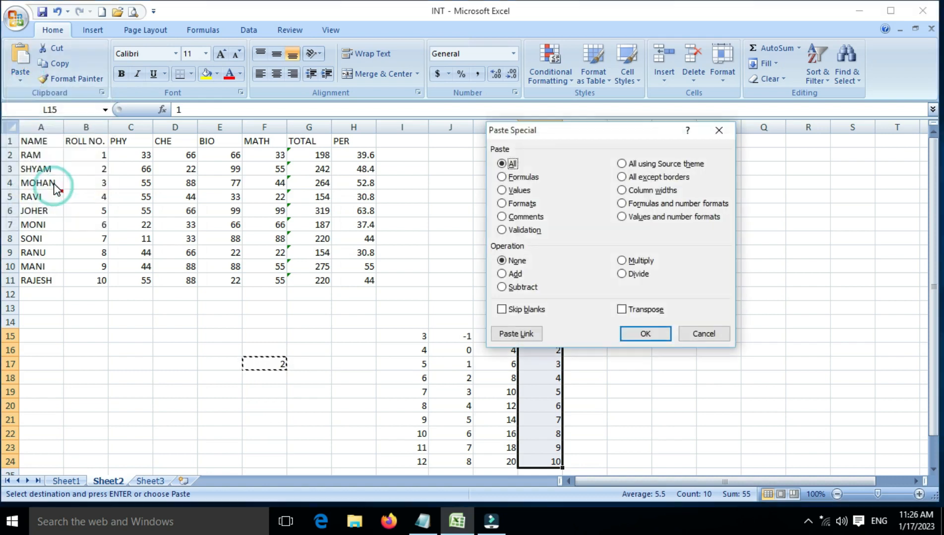
left_click(640, 276)
left_click(643, 332)
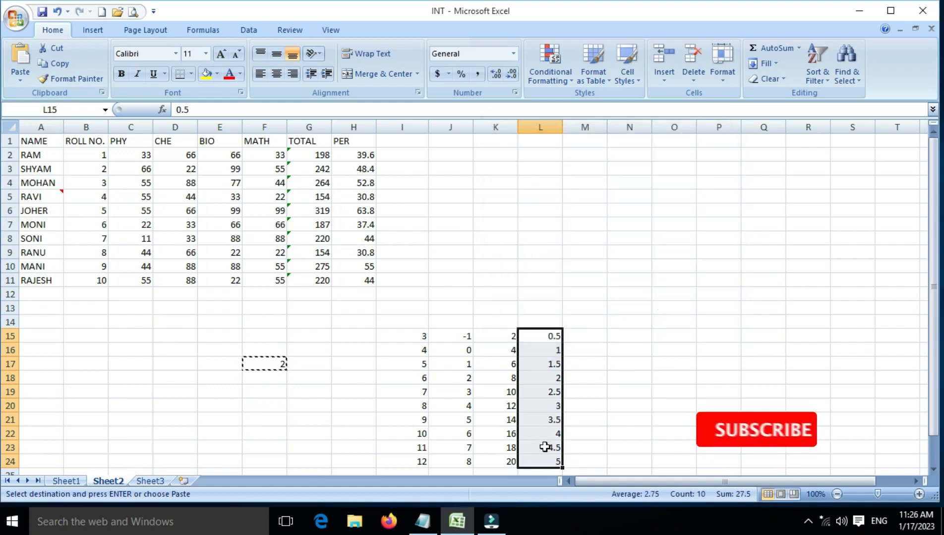
left_click(20, 80)
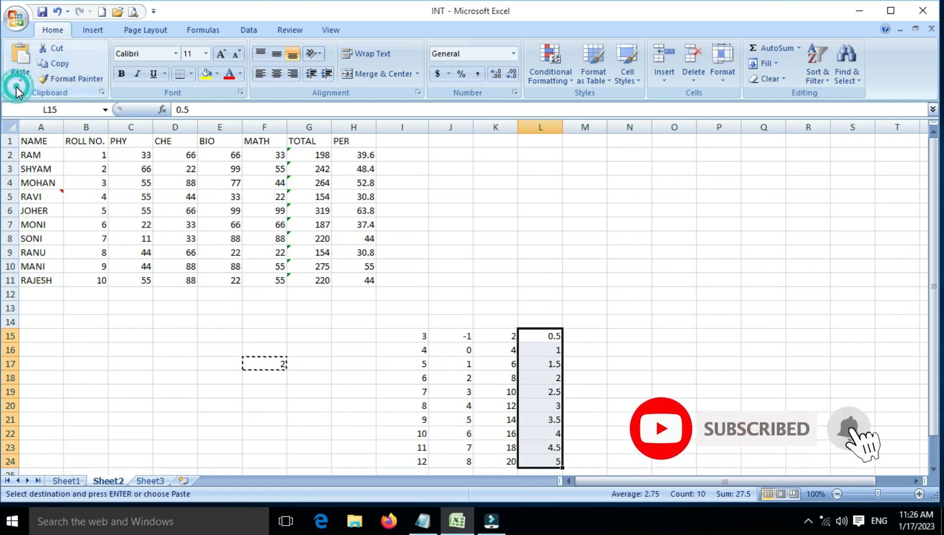
left_click(33, 189)
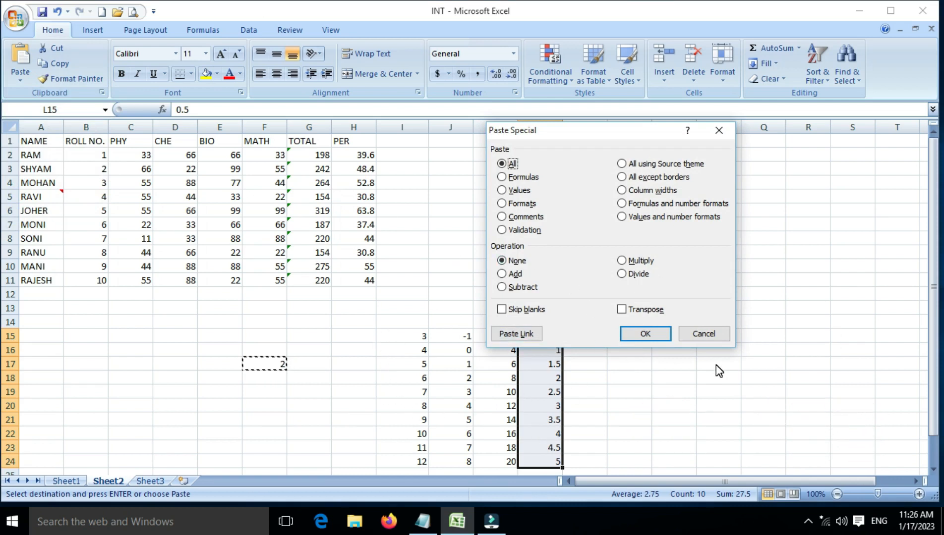
left_click(704, 334)
Fill cells N15:N24 with the number series 1 to 10
left_click(626, 337)
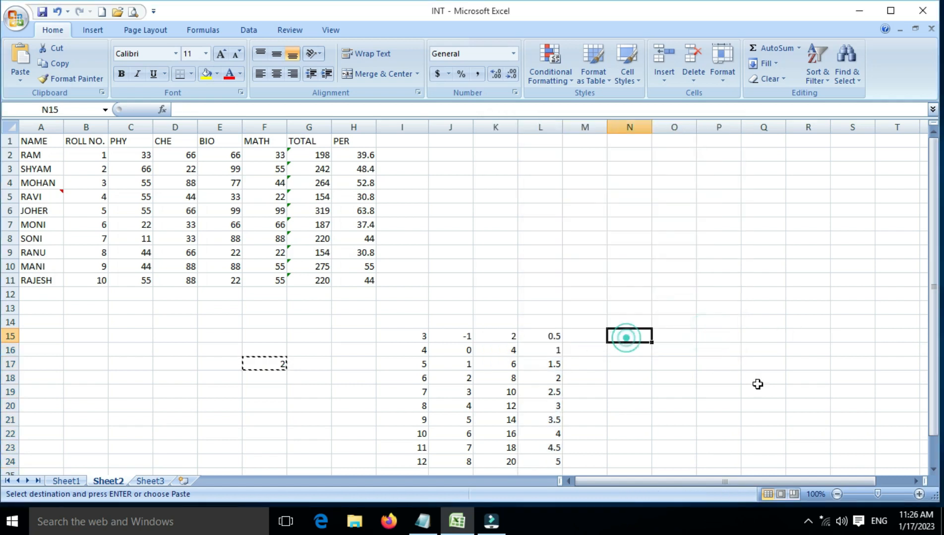
type("1")
key("Return")
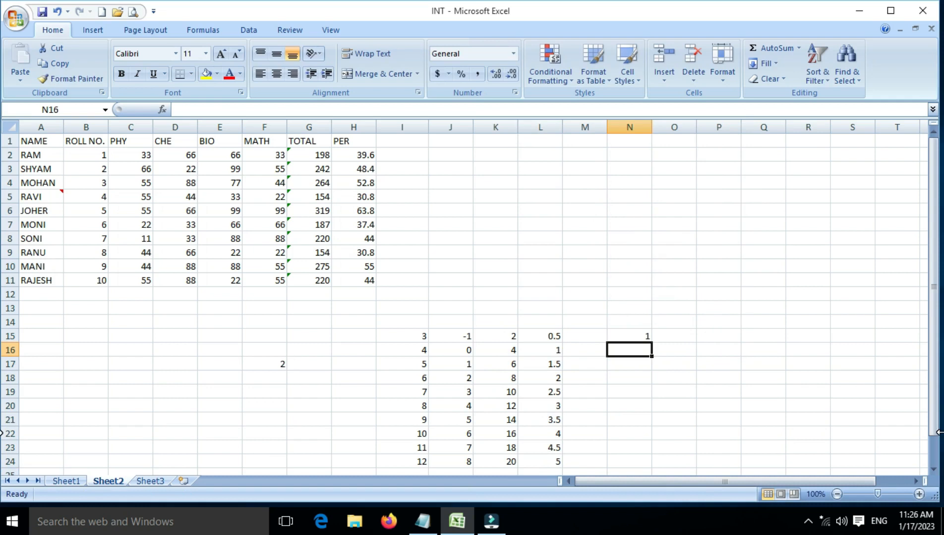
type("2")
key("Return")
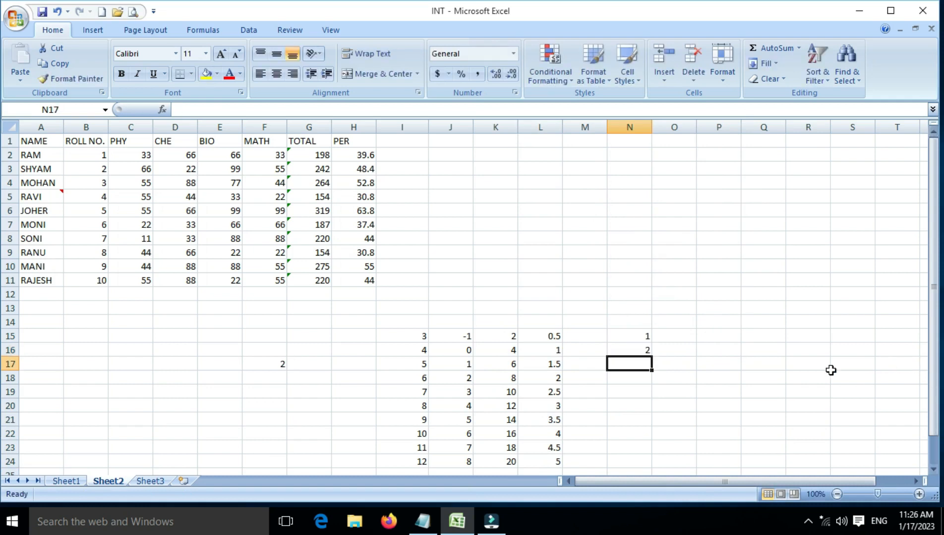
left_click(637, 335)
left_click_drag(637, 341, 653, 466)
Enter 4 in cell O18 and 7 in cell O21, beside the new number series
left_click(673, 378)
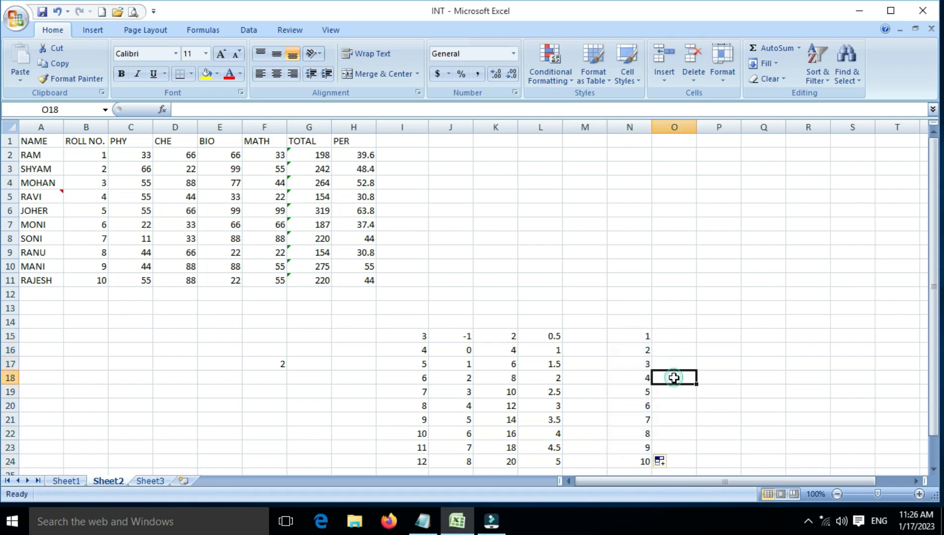
type("4")
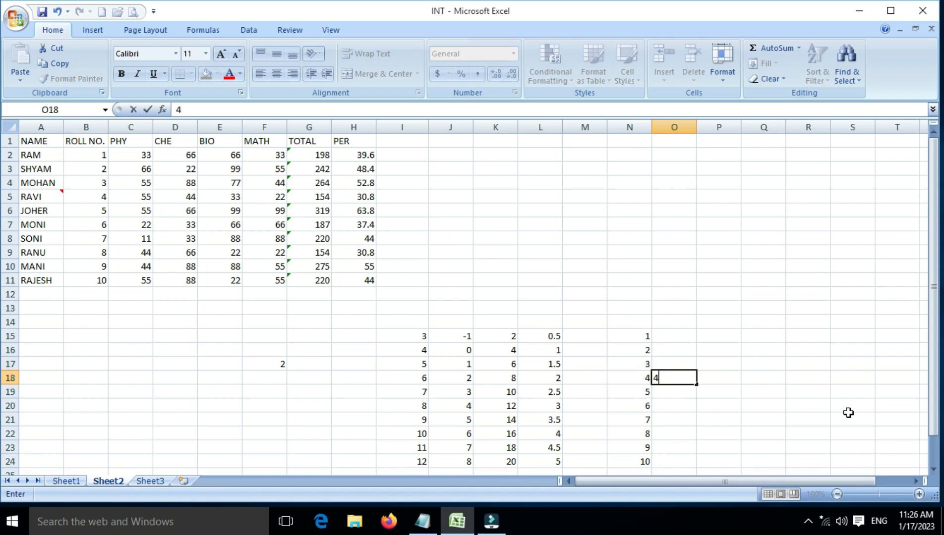
key("Return")
key("Return")
key("Return")
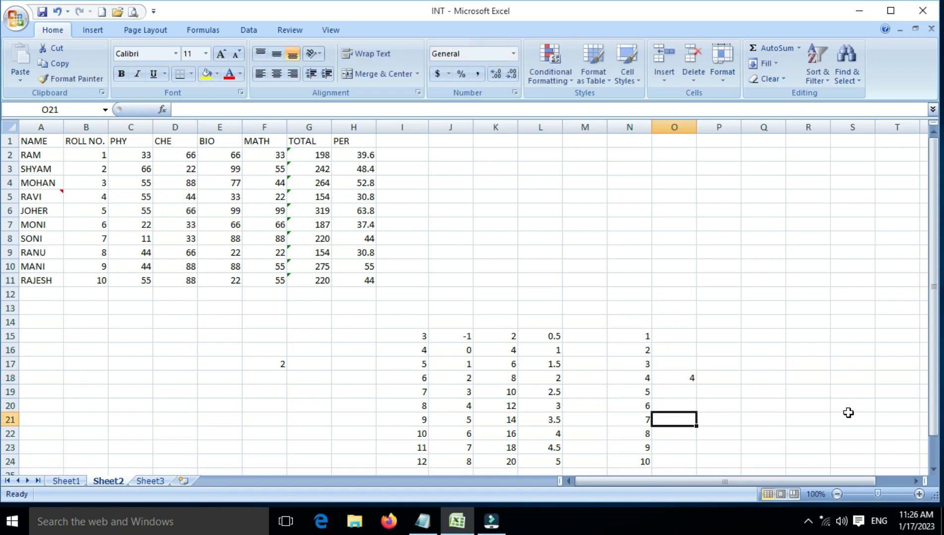
type("7")
key("Left")
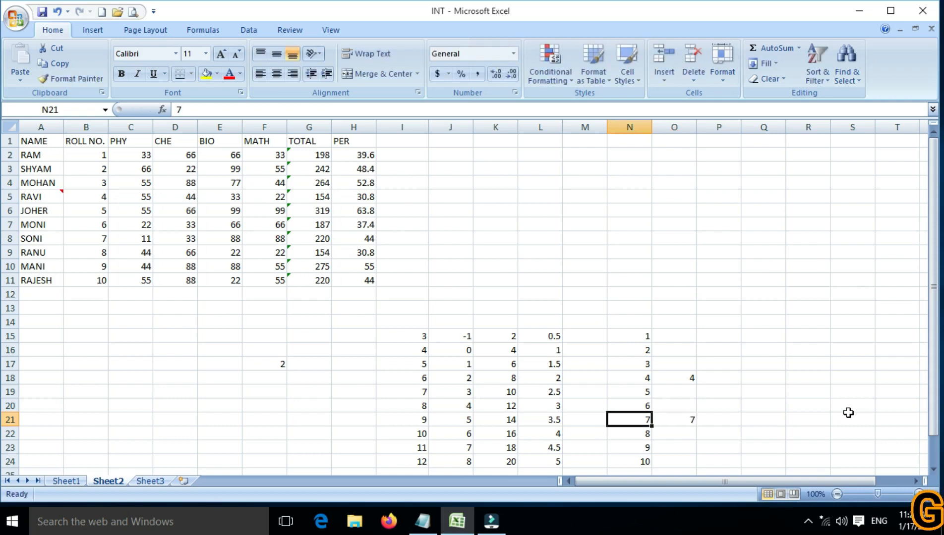
Change cell N21 to 20 and cell N18 to 50
type("20")
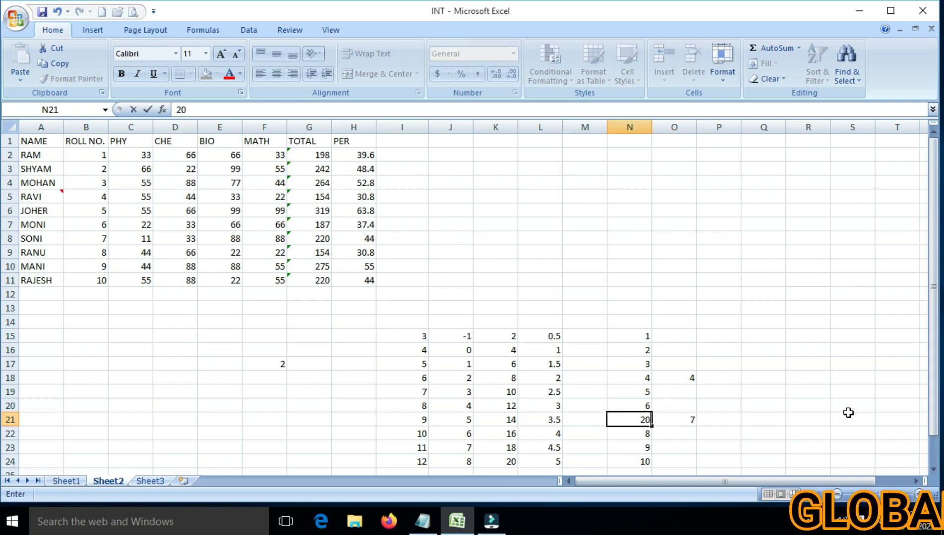
key("Up")
key("Up")
key("Up")
type("5")
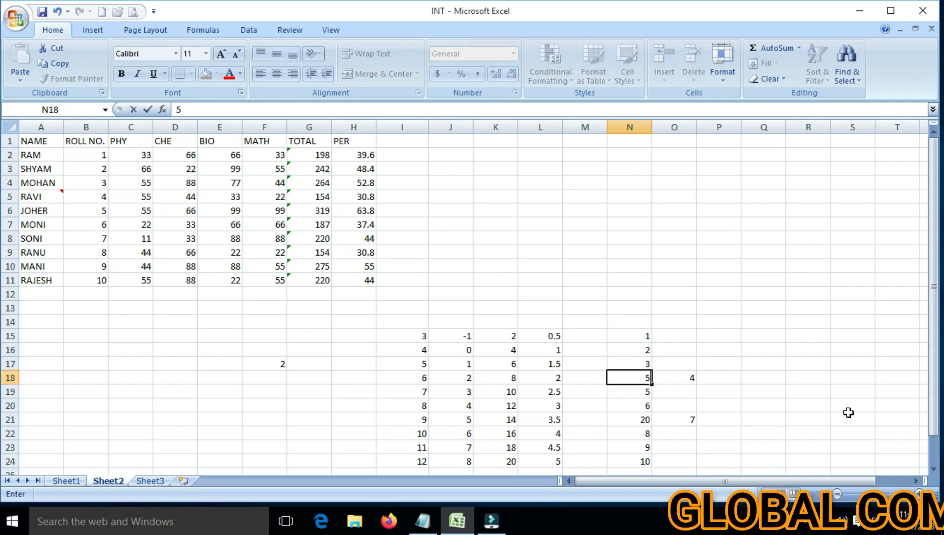
left_click(799, 396)
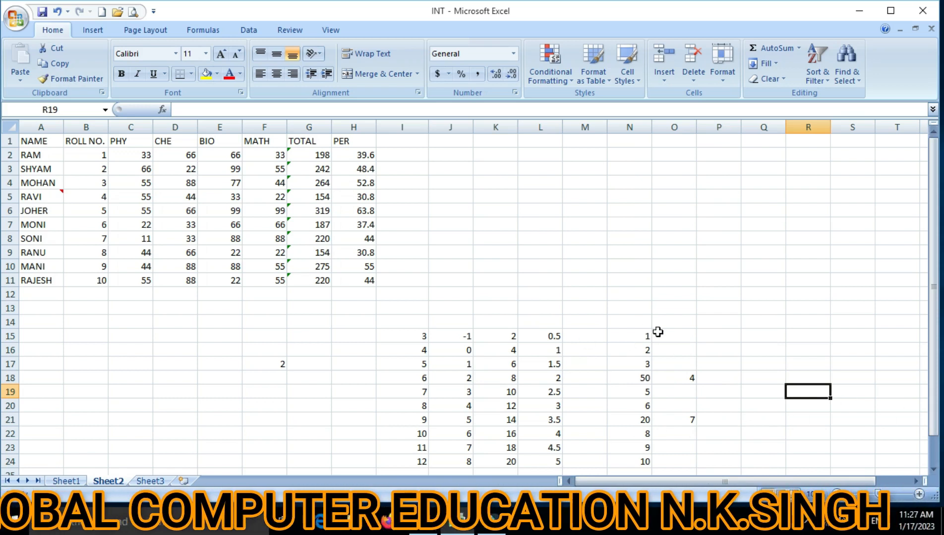
Copy O15:O24 and paste it onto N15:N24 using Paste Special with the Skip blanks option
left_click_drag(668, 335, 700, 461)
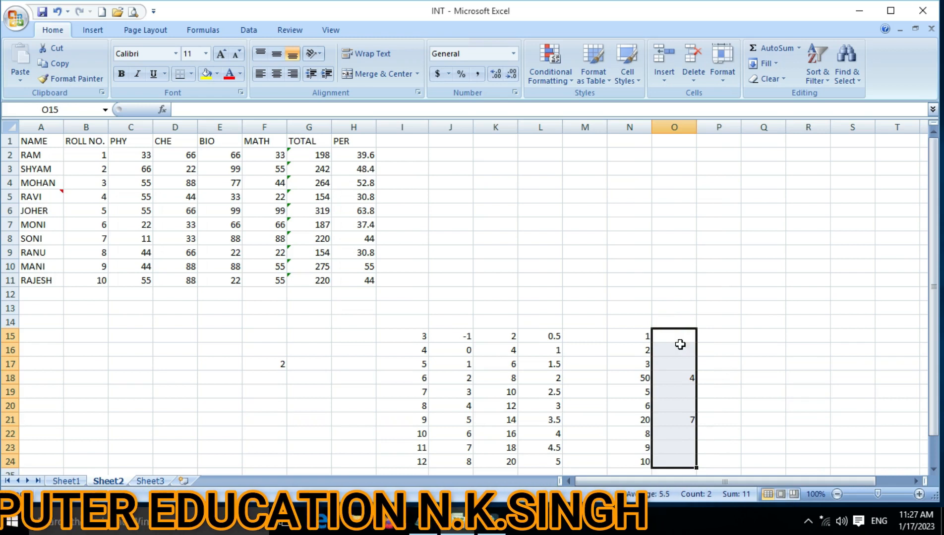
left_click(61, 65)
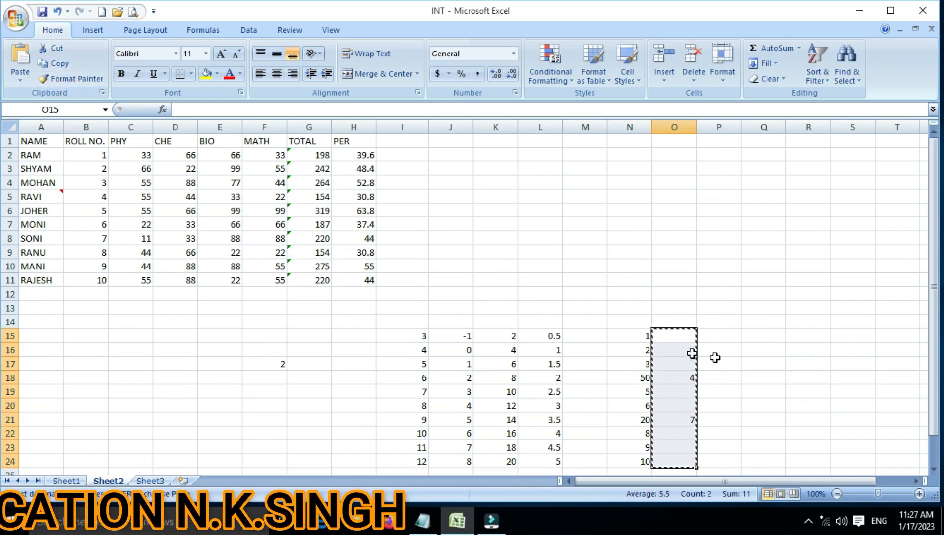
left_click_drag(627, 336, 644, 462)
left_click(20, 83)
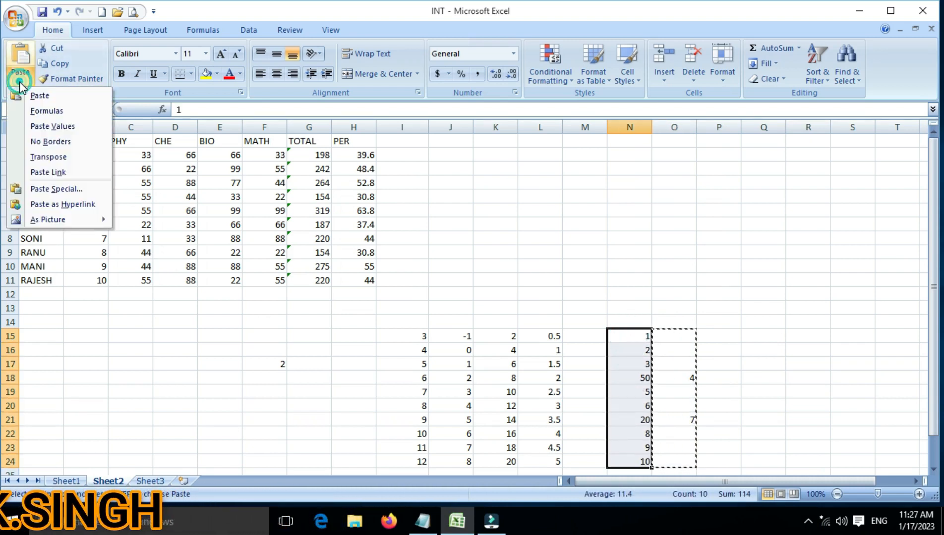
left_click(52, 190)
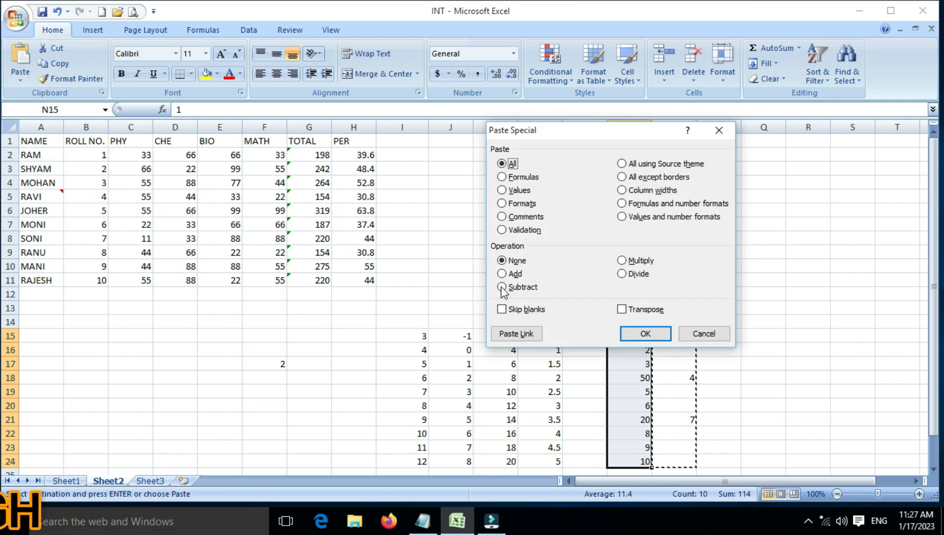
left_click(511, 310)
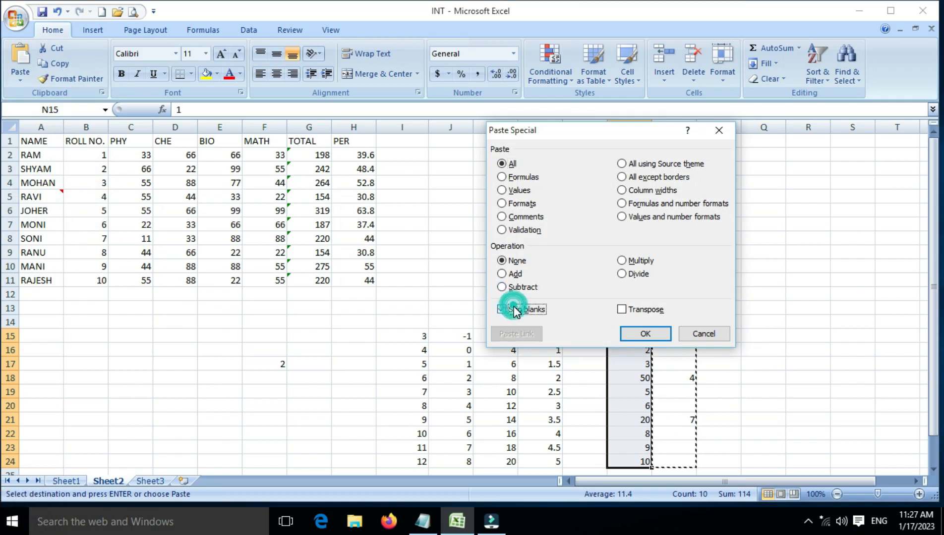
left_click(644, 335)
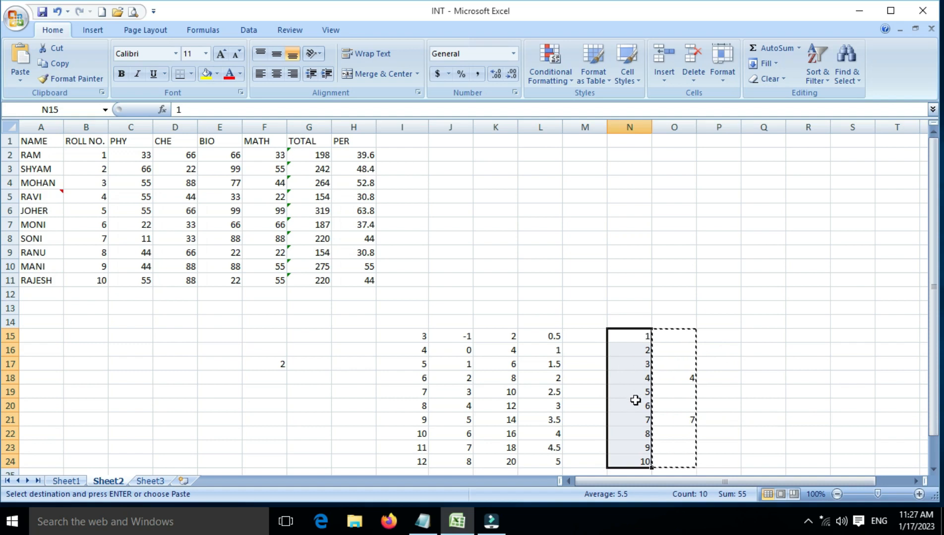
Try pasting the copied O15:O24 range as links starting at P15, and undo the paste
left_click(720, 339)
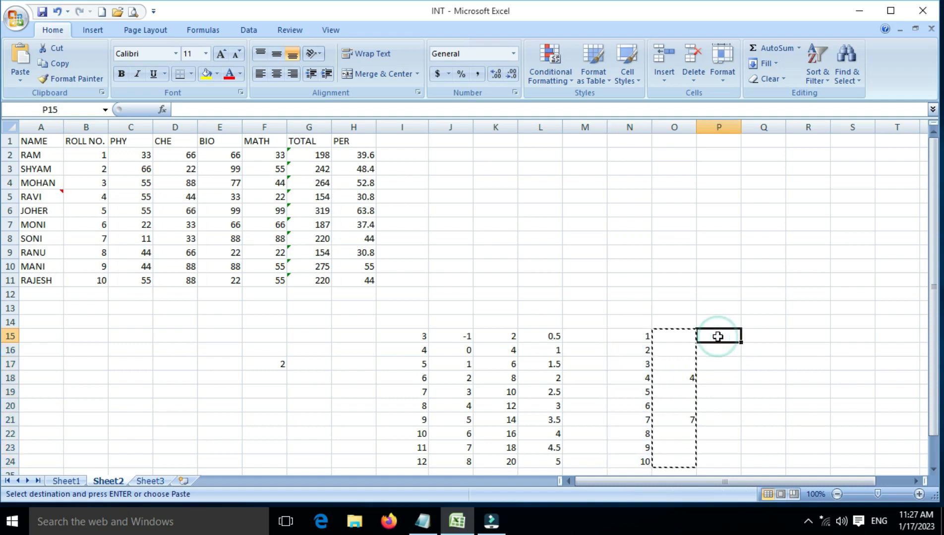
left_click(18, 81)
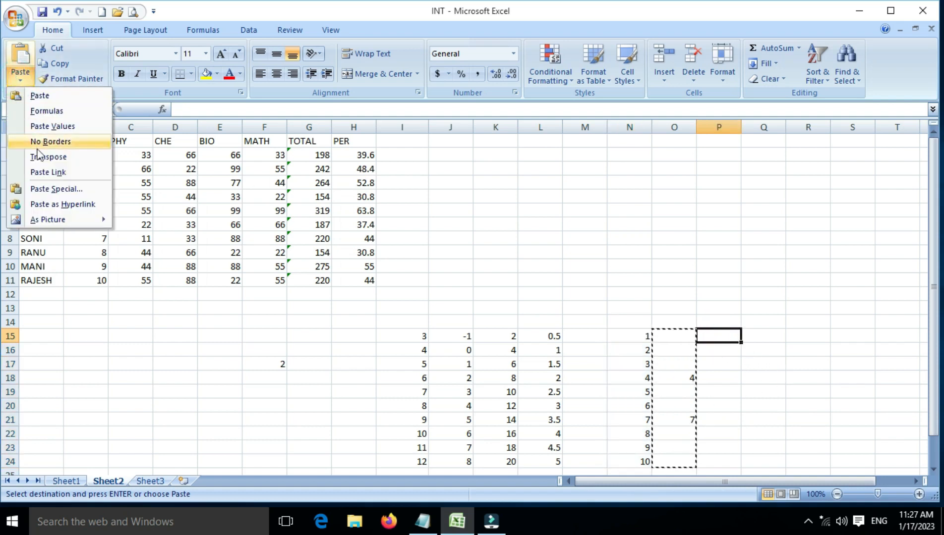
left_click(48, 173)
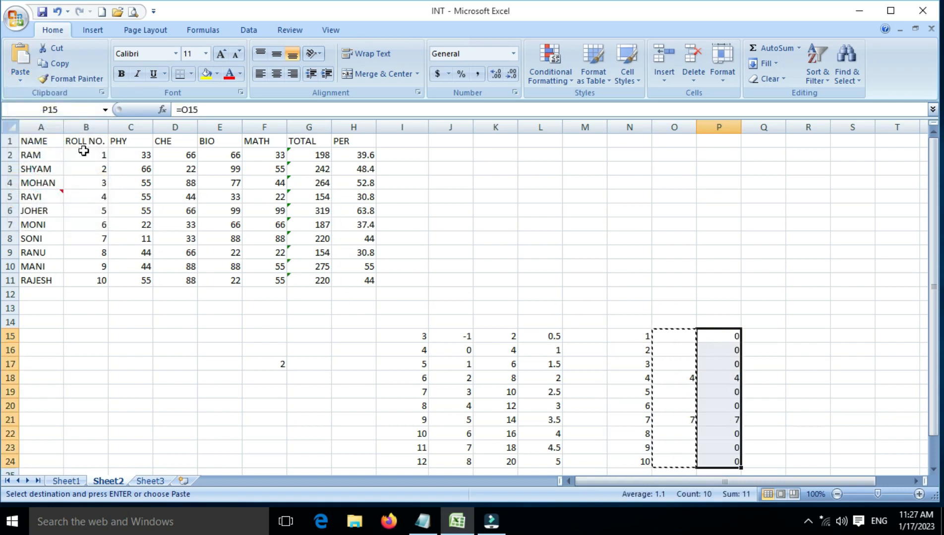
key("ctrl+z")
left_click(19, 83)
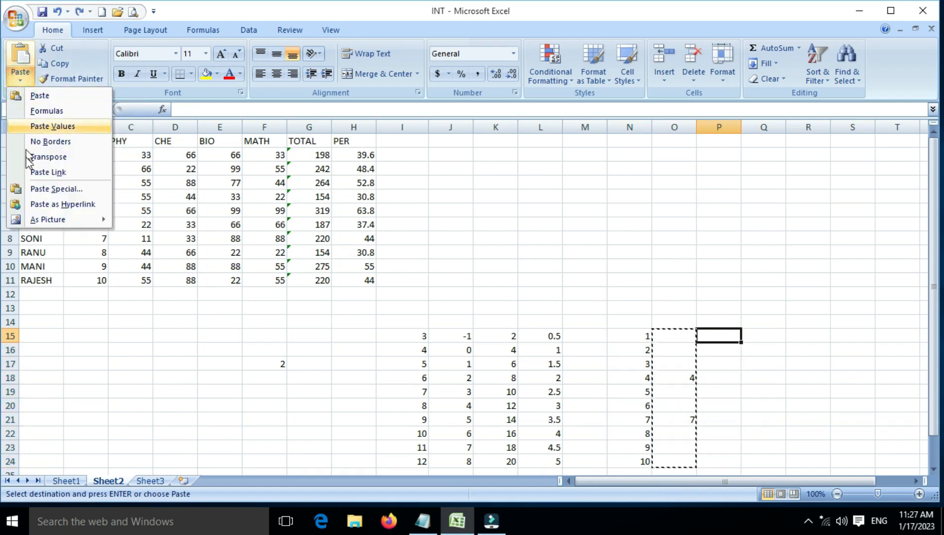
left_click(44, 190)
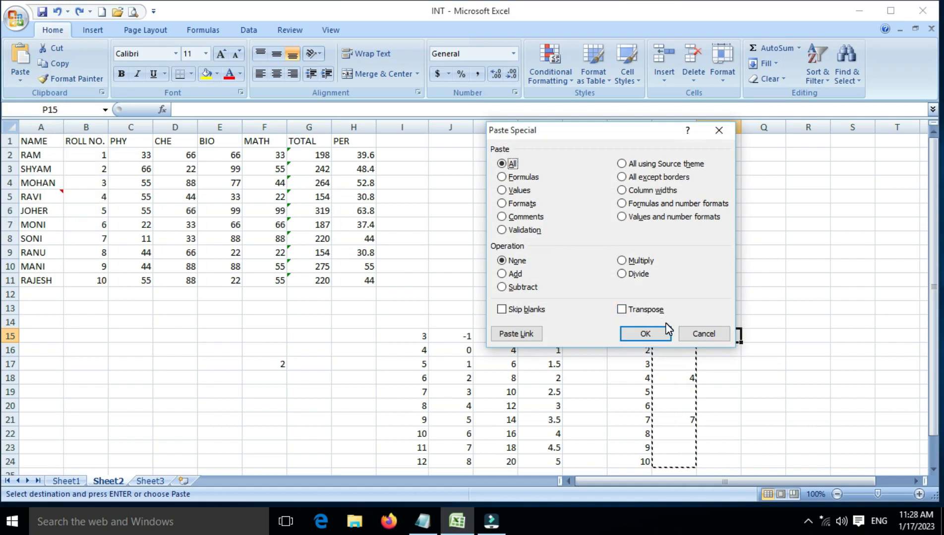
left_click(711, 334)
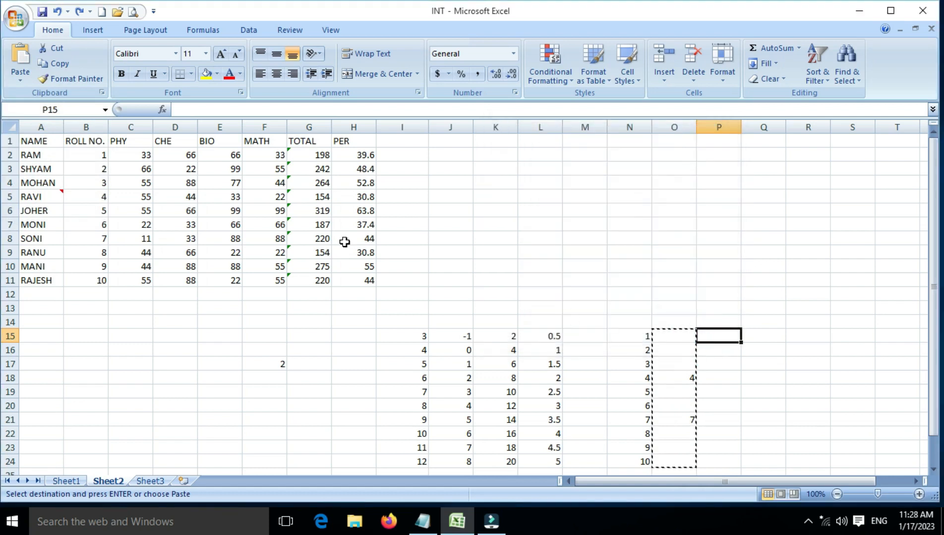
Copy the marks table A1:H11 and paste it transposed at J1 using Paste Special
left_click_drag(42, 145, 342, 283)
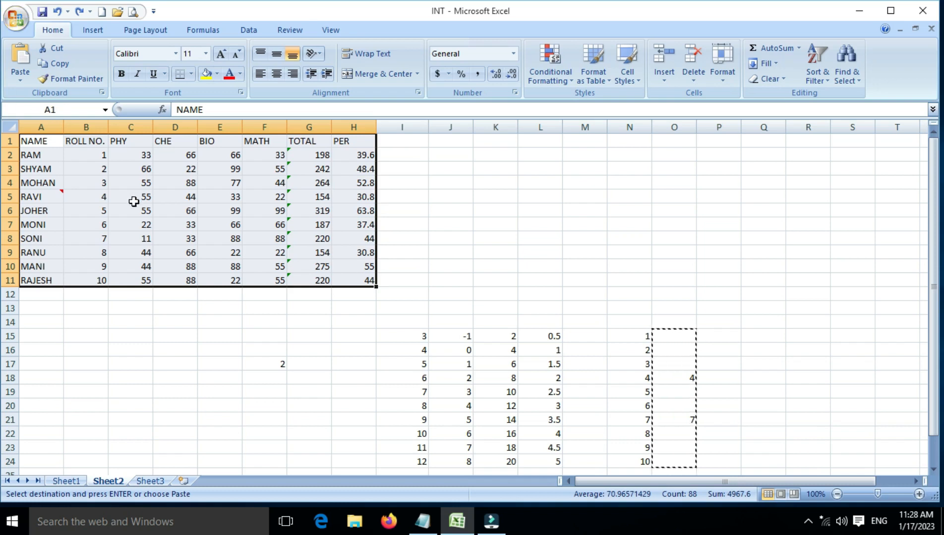
left_click(54, 63)
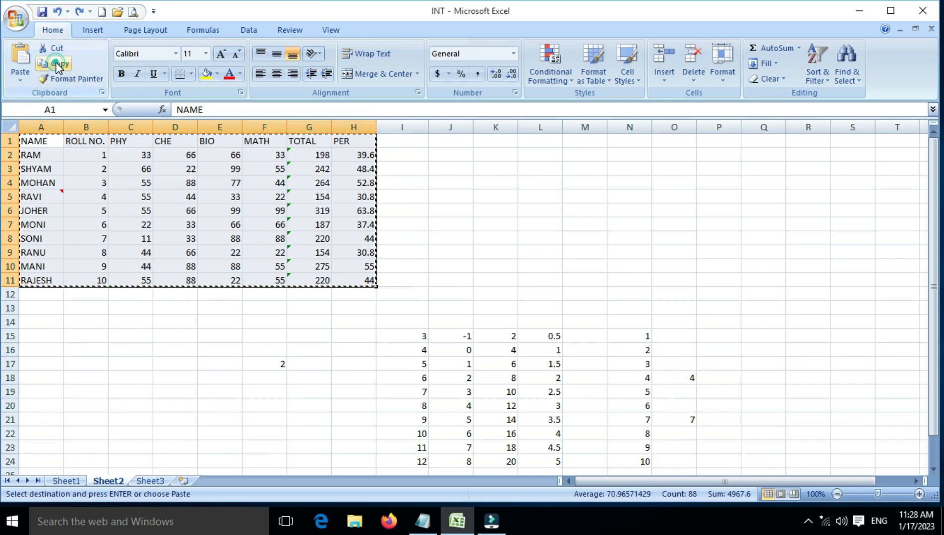
left_click(462, 144)
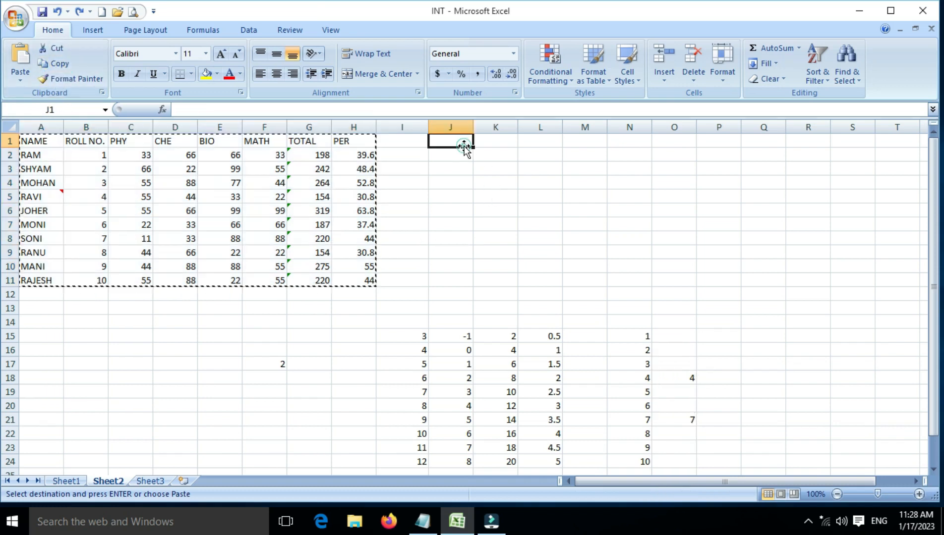
left_click(20, 80)
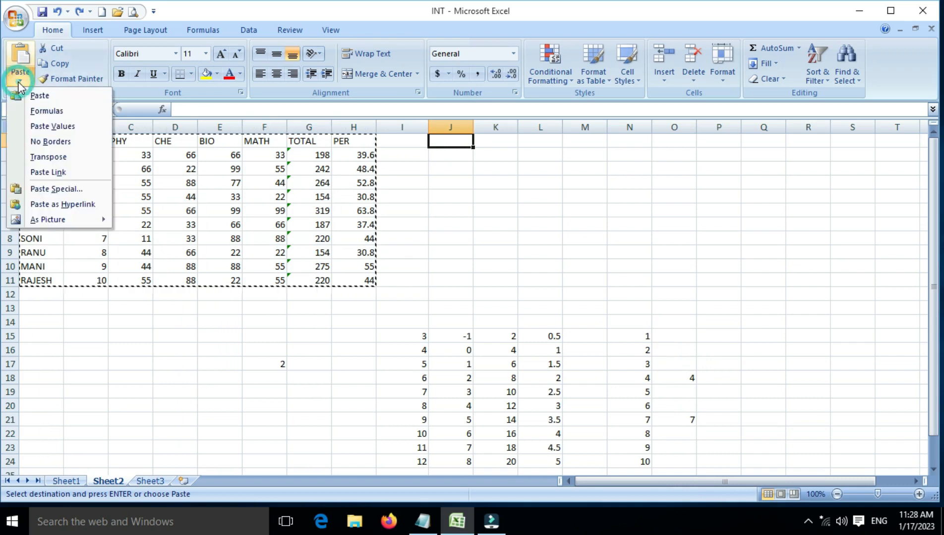
left_click(40, 189)
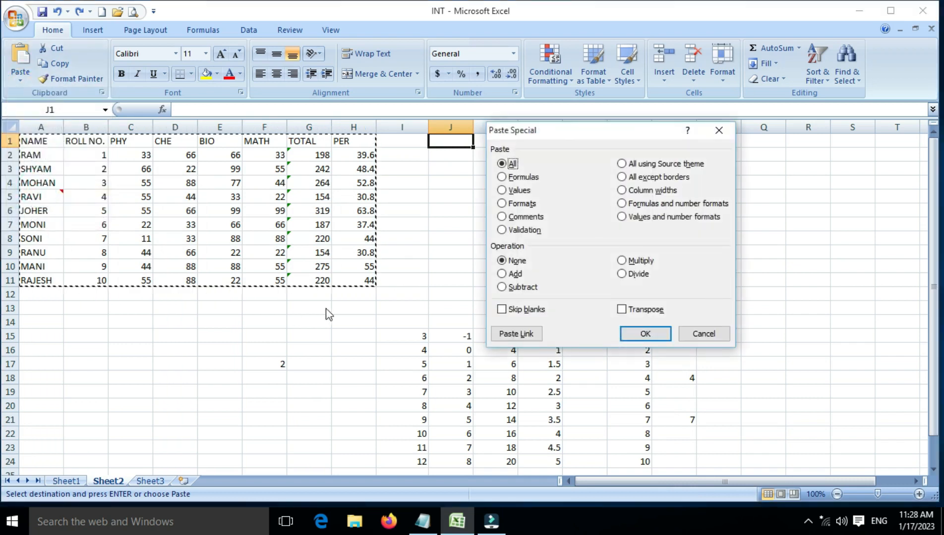
left_click(621, 309)
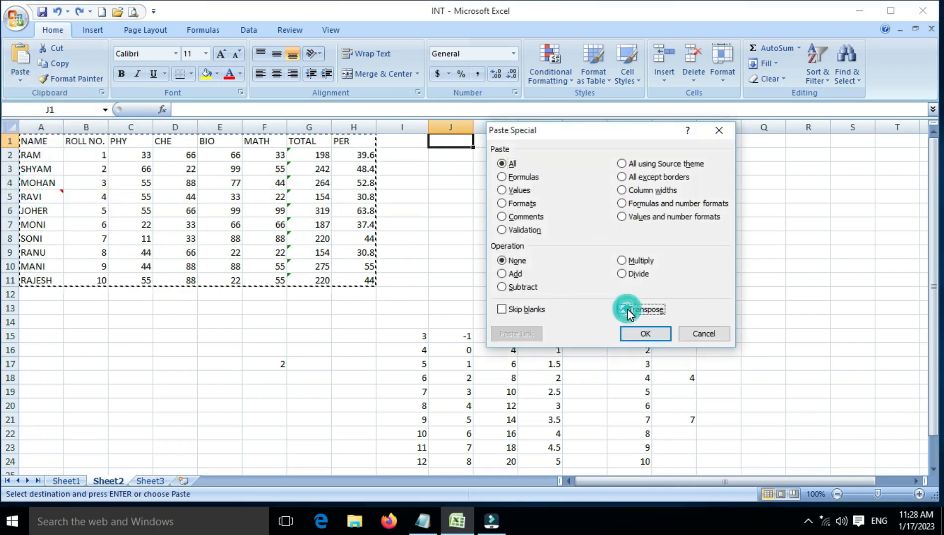
left_click(637, 333)
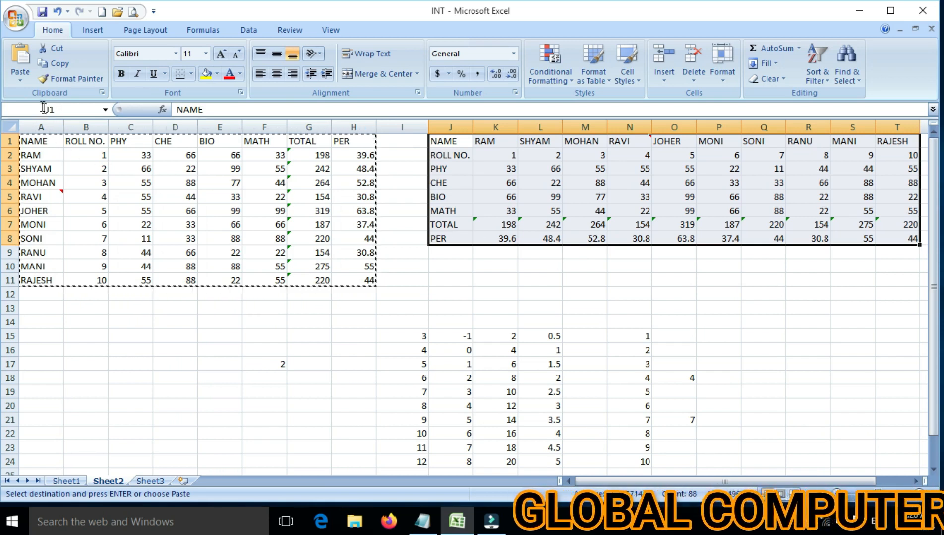
left_click(20, 80)
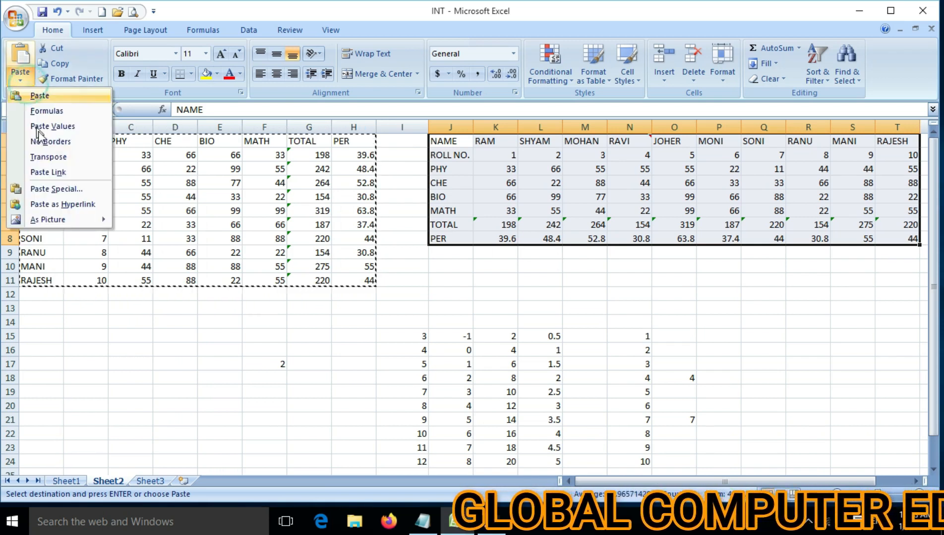
left_click(68, 191)
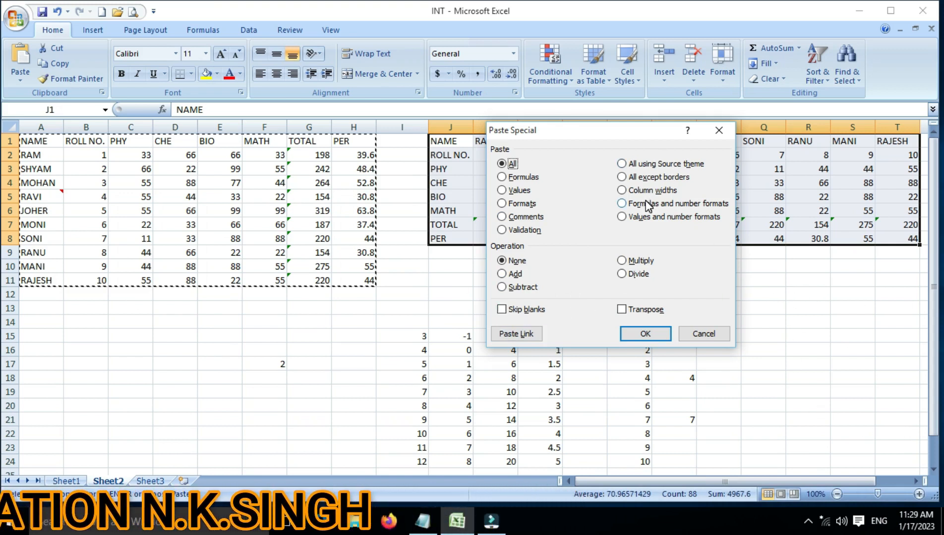
left_click(704, 333)
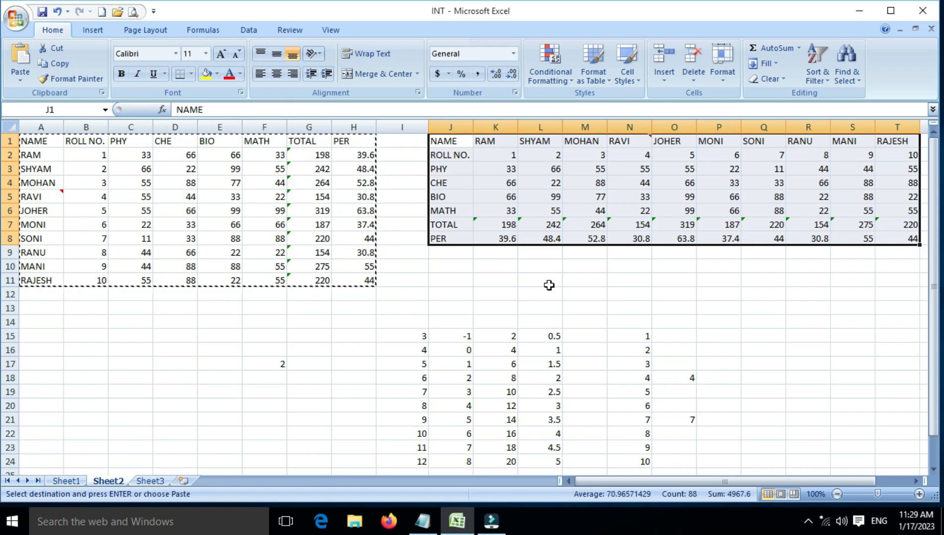
left_click(415, 271)
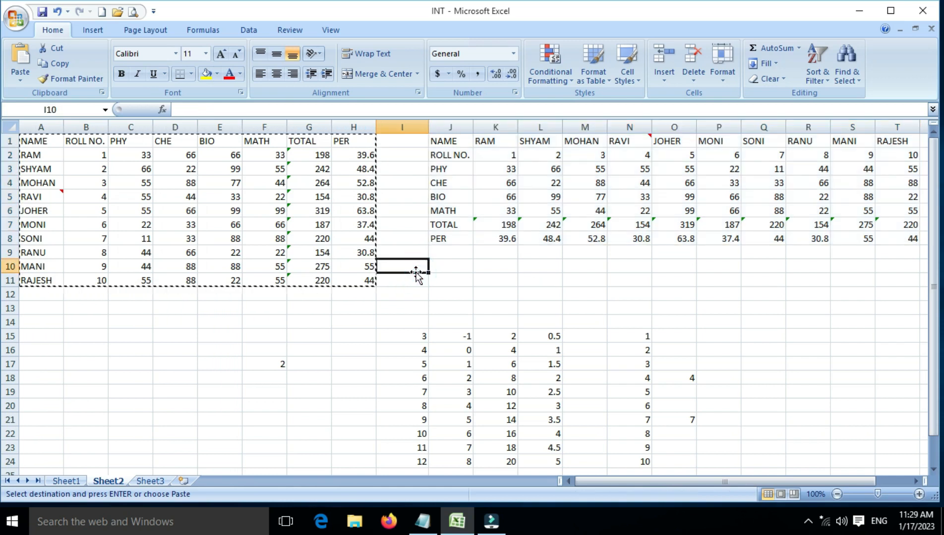